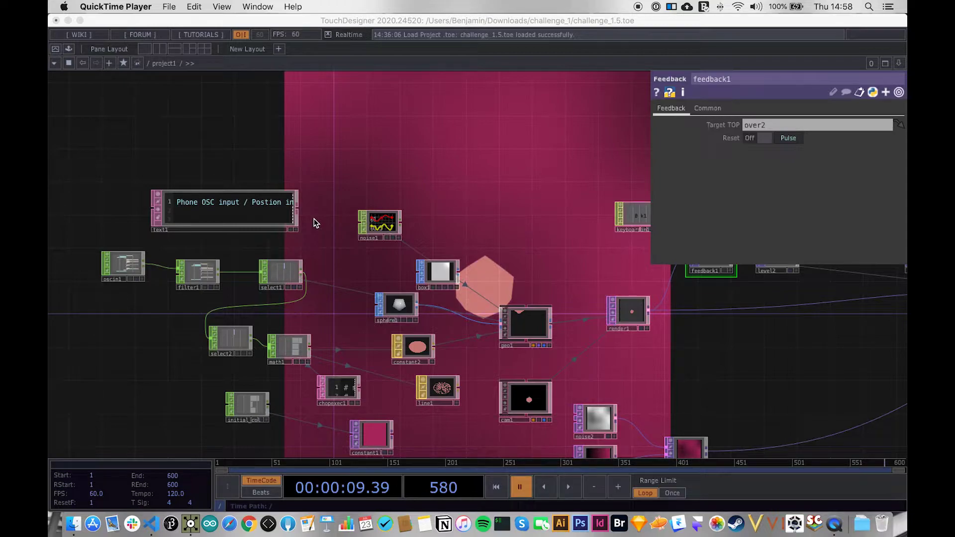
Step: Zoom into oscin1's viewer to show the live GPS, Wi-Fi RSSI and rotation vector channels
{"action": "scroll", "coordinate": [108, 253], "scroll_direction": "up", "scroll_amount": 8}
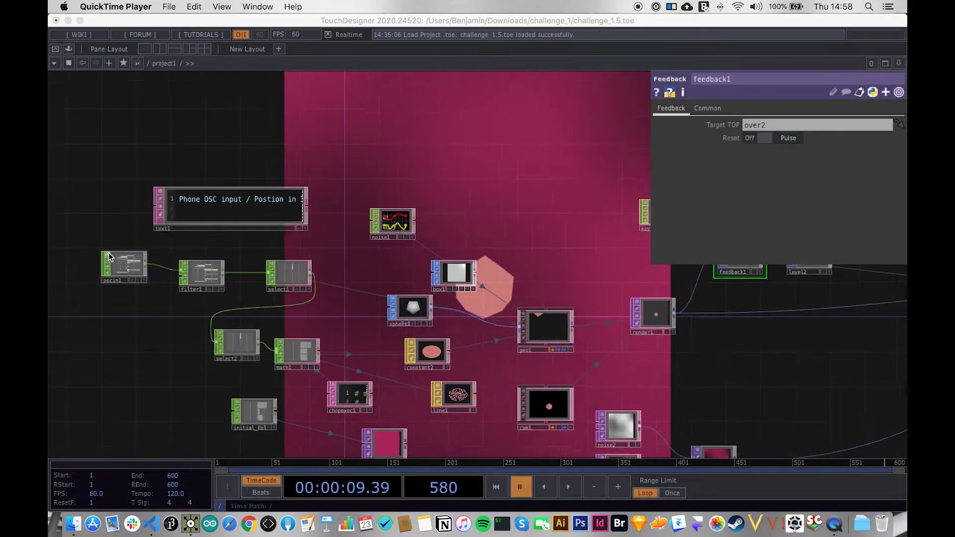
Step: Zoom and pan through oscin1's channel viewer to read the orientation and GPS channels
{"action": "scroll", "coordinate": [108, 253], "scroll_direction": "up", "scroll_amount": 3}
{"action": "scroll", "coordinate": [109, 253], "scroll_direction": "down", "scroll_amount": 1}
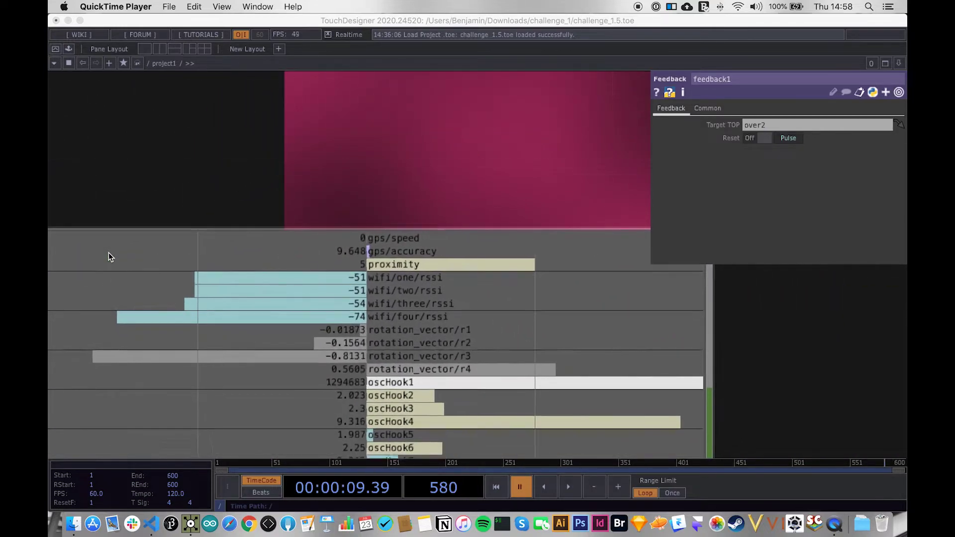
{"action": "left_click_drag", "start_coordinate": [248, 186], "coordinate": [275, 150]}
{"action": "scroll", "coordinate": [345, 315], "scroll_direction": "down", "scroll_amount": 5}
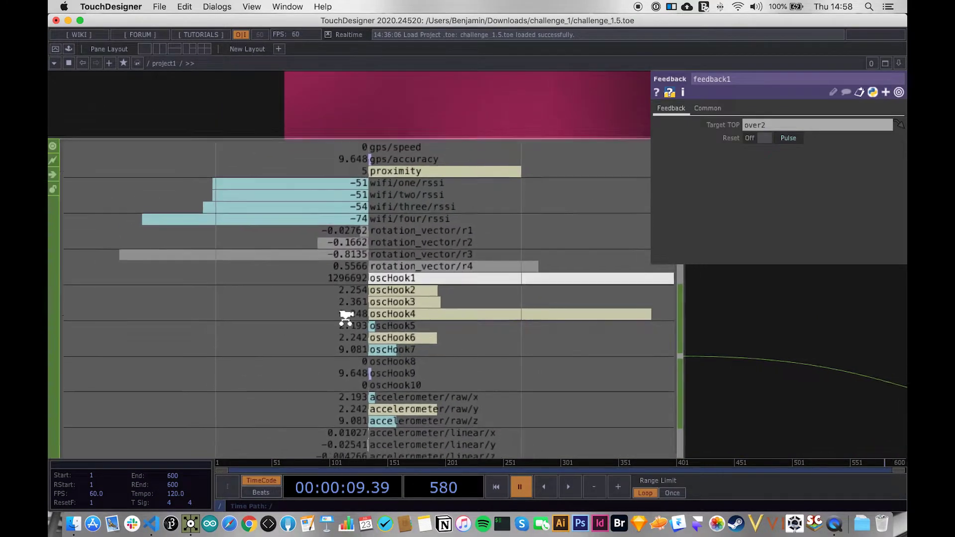
{"action": "left_click_drag", "start_coordinate": [606, 398], "coordinate": [597, 288]}
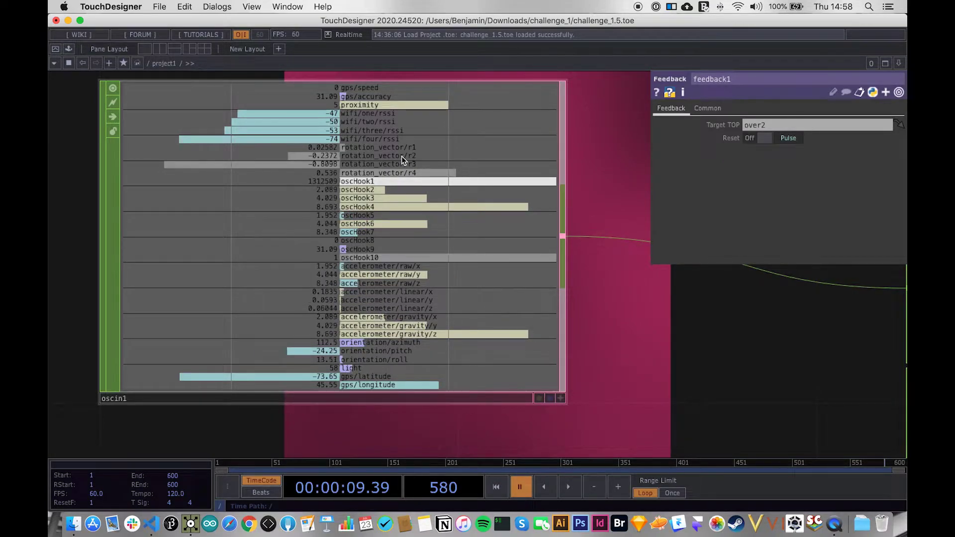
Step: Zoom back out to show the oscin1 tile feeding filter1
{"action": "scroll", "coordinate": [402, 156], "scroll_direction": "down", "scroll_amount": 3}
{"action": "scroll", "coordinate": [402, 157], "scroll_direction": "down", "scroll_amount": 3}
{"action": "scroll", "coordinate": [401, 152], "scroll_direction": "up", "scroll_amount": 5}
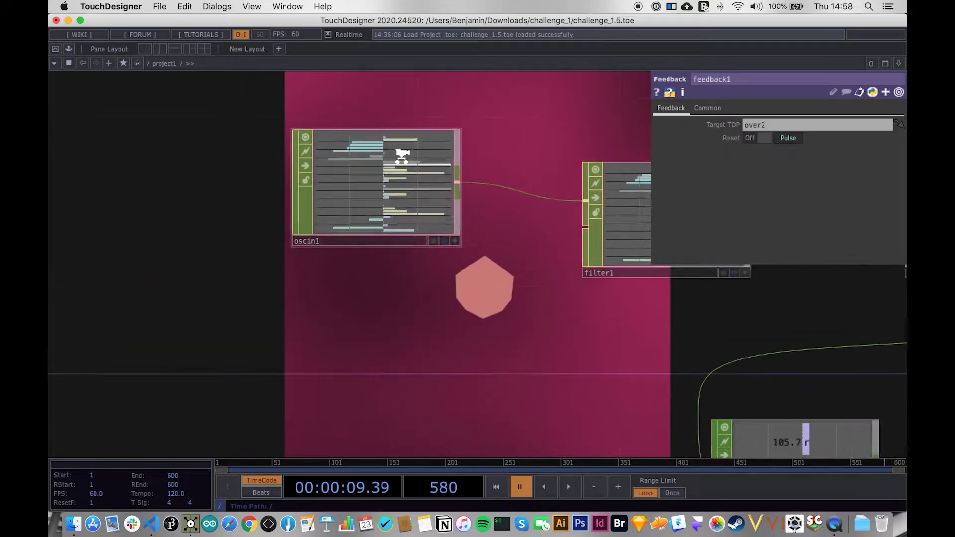
{"action": "scroll", "coordinate": [390, 260], "scroll_direction": "up", "scroll_amount": 3}
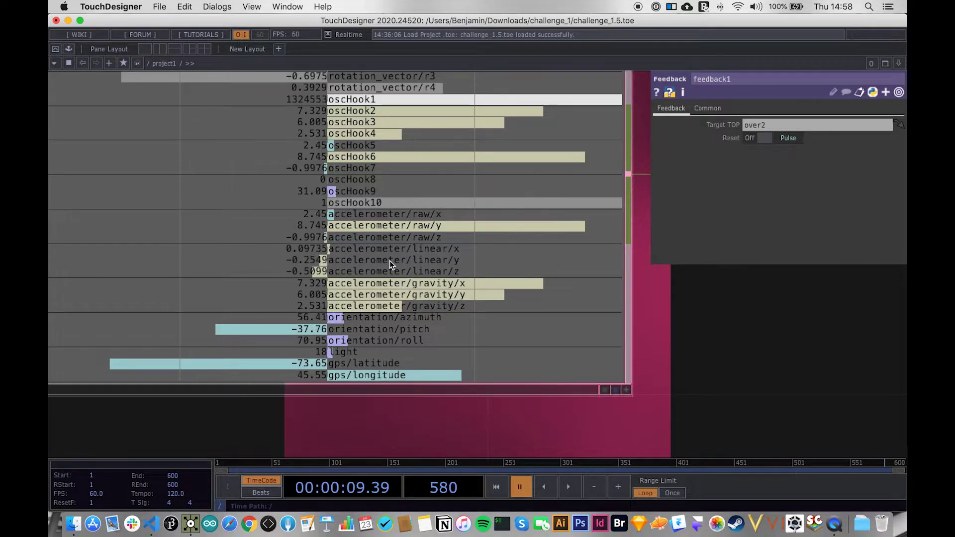
{"action": "scroll", "coordinate": [389, 260], "scroll_direction": "down", "scroll_amount": 3}
Step: Pan along the network past filter1, select1 and select2 to math1
{"action": "scroll", "coordinate": [389, 261], "scroll_direction": "down", "scroll_amount": 3}
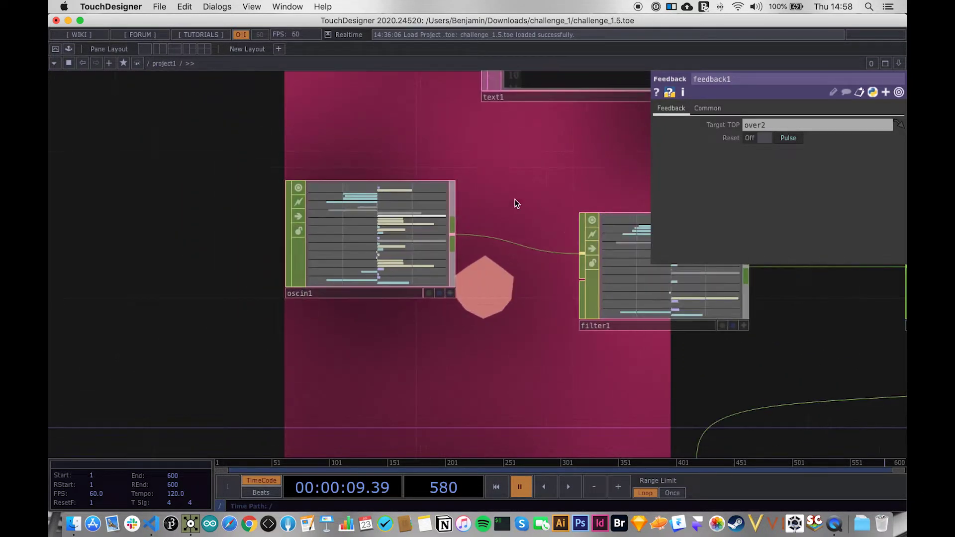
{"action": "left_click_drag", "start_coordinate": [536, 192], "coordinate": [327, 135]}
{"action": "scroll", "coordinate": [327, 135], "scroll_direction": "right", "scroll_amount": 5}
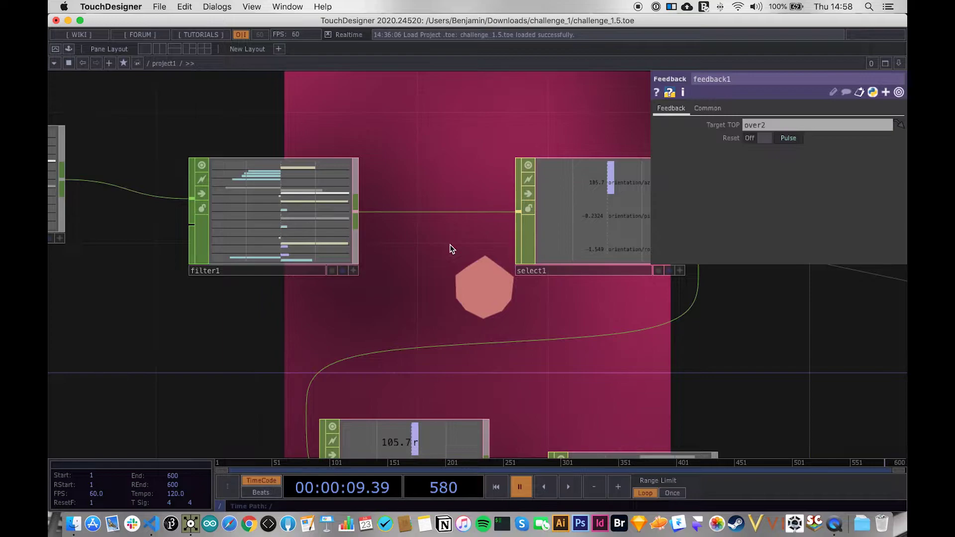
{"action": "scroll", "coordinate": [320, 249], "scroll_direction": "right", "scroll_amount": 4}
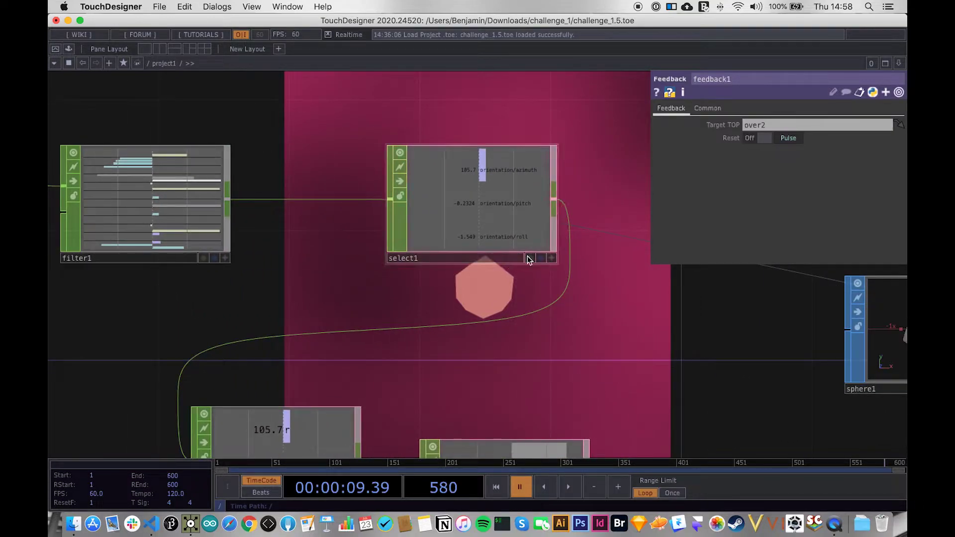
{"action": "scroll", "coordinate": [580, 350], "scroll_direction": "down", "scroll_amount": 2}
{"action": "scroll", "coordinate": [469, 190], "scroll_direction": "right", "scroll_amount": 10}
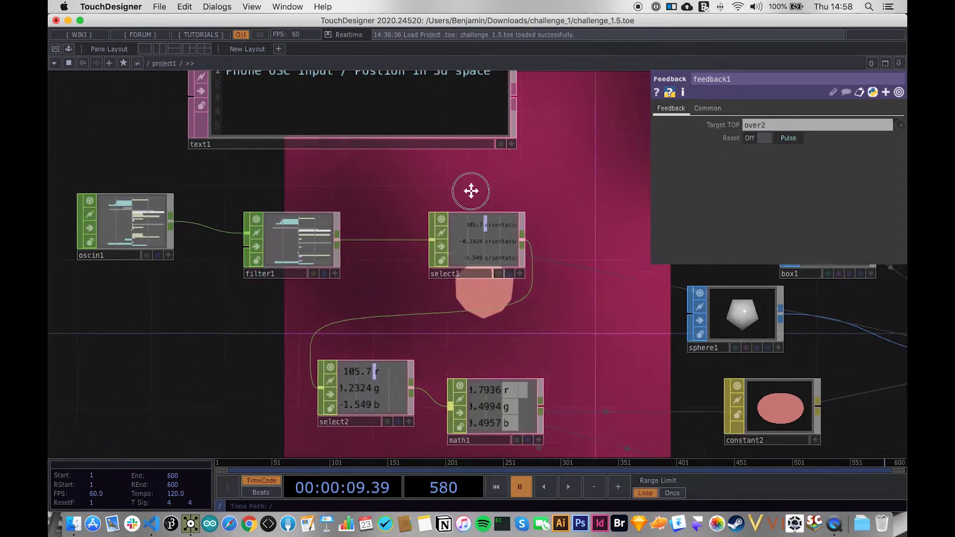
{"action": "scroll", "coordinate": [307, 280], "scroll_direction": "right", "scroll_amount": 8}
{"action": "scroll", "coordinate": [303, 279], "scroll_direction": "up", "scroll_amount": 3}
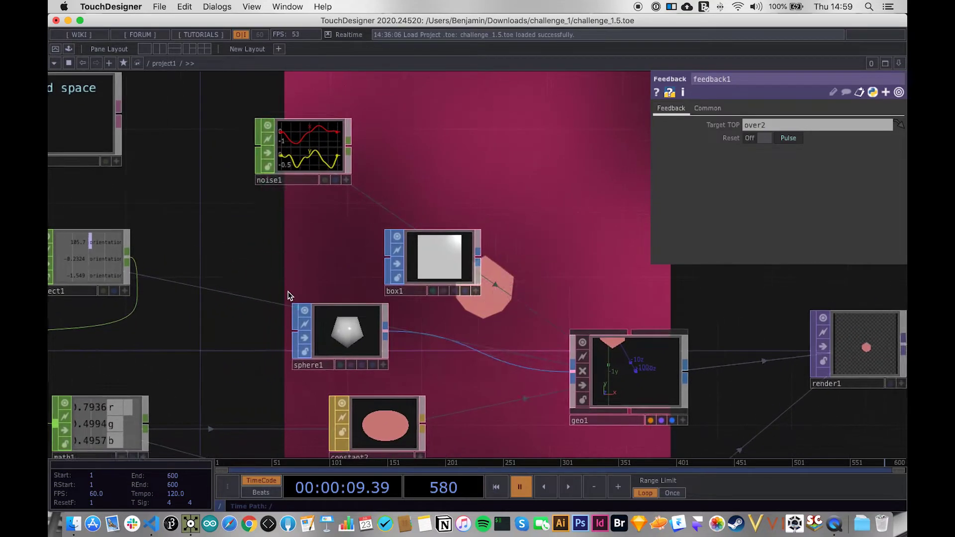
Step: Show sphere1's parameters, then frame the whole network with geo1, cam1 and render1
{"action": "left_click", "coordinate": [345, 334]}
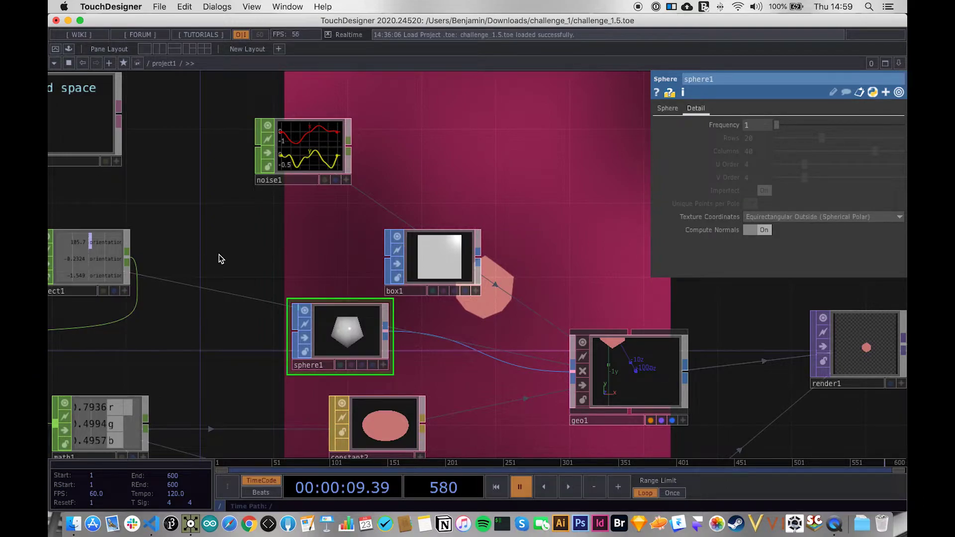
{"action": "scroll", "coordinate": [219, 254], "scroll_direction": "down", "scroll_amount": 5}
{"action": "left_click_drag", "start_coordinate": [304, 389], "coordinate": [317, 373]}
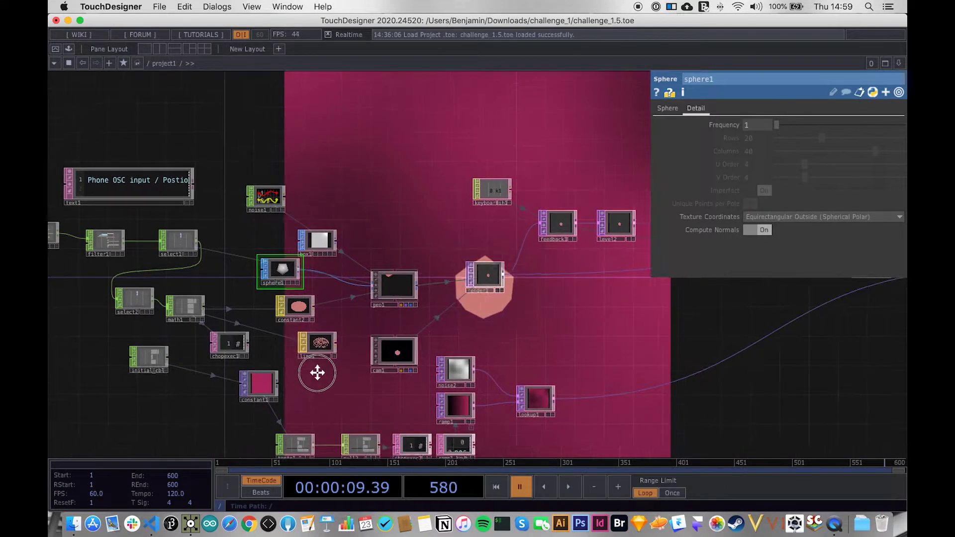
{"action": "scroll", "coordinate": [296, 373], "scroll_direction": "up", "scroll_amount": 2}
{"action": "scroll", "coordinate": [288, 369], "scroll_direction": "up", "scroll_amount": 2}
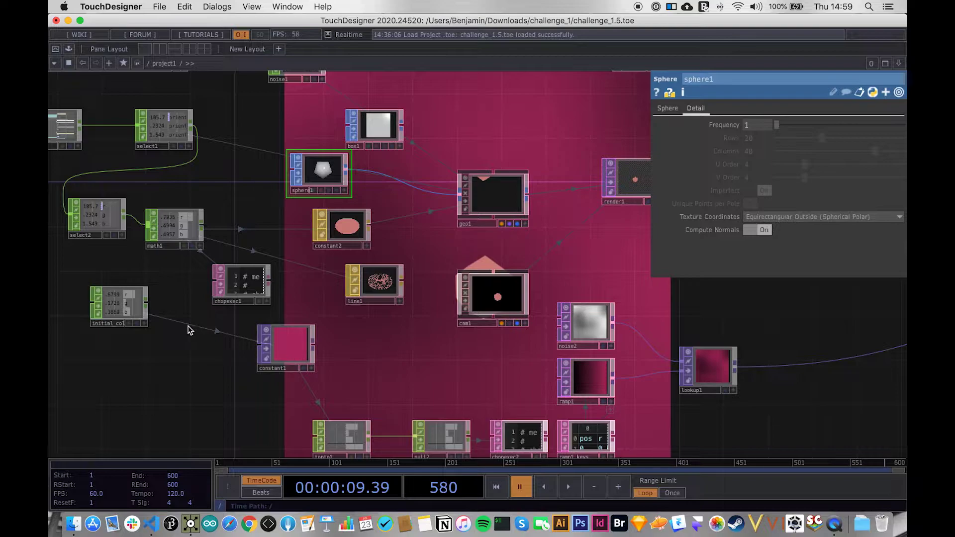
{"action": "scroll", "coordinate": [231, 302], "scroll_direction": "up", "scroll_amount": 6}
{"action": "scroll", "coordinate": [232, 302], "scroll_direction": "up", "scroll_amount": 2}
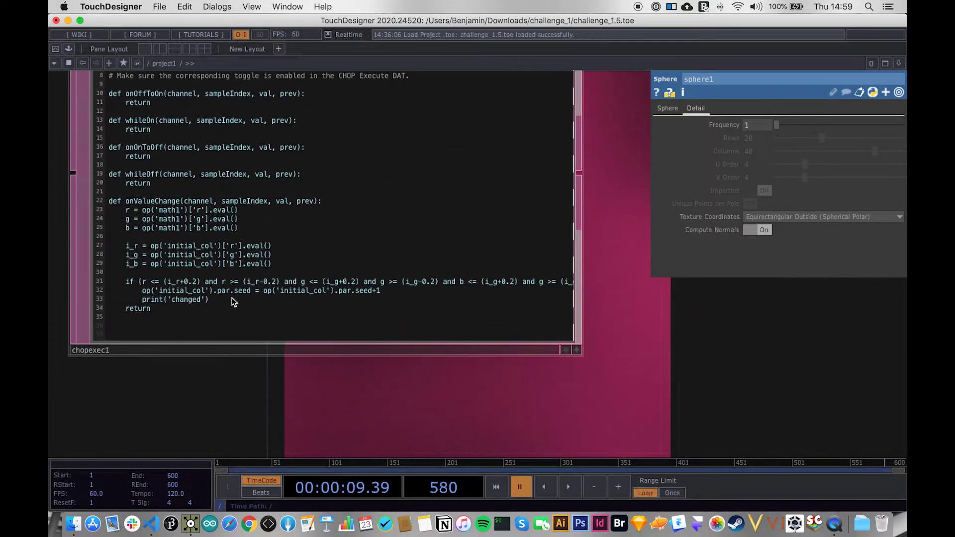
{"action": "scroll", "coordinate": [216, 315], "scroll_direction": "down", "scroll_amount": 8}
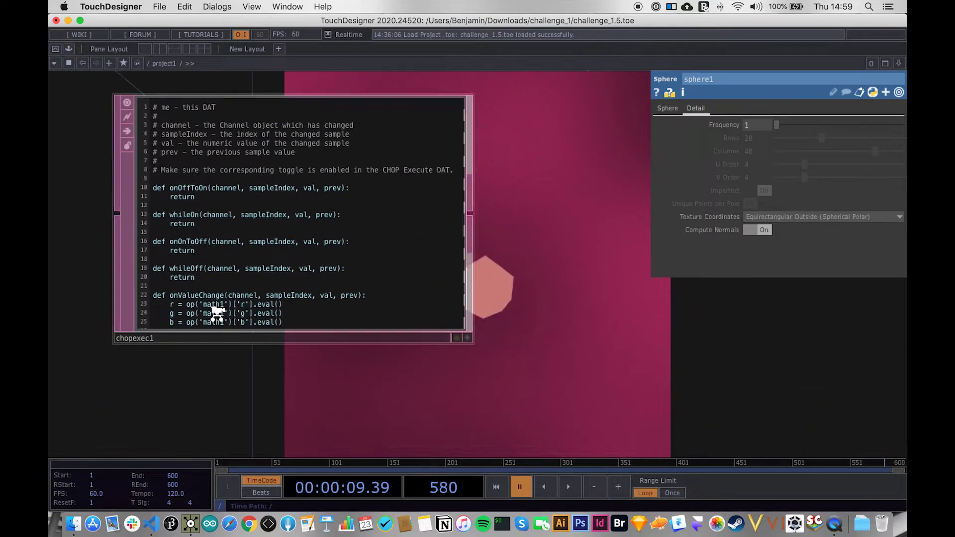
{"action": "left_click_drag", "start_coordinate": [178, 312], "coordinate": [332, 291]}
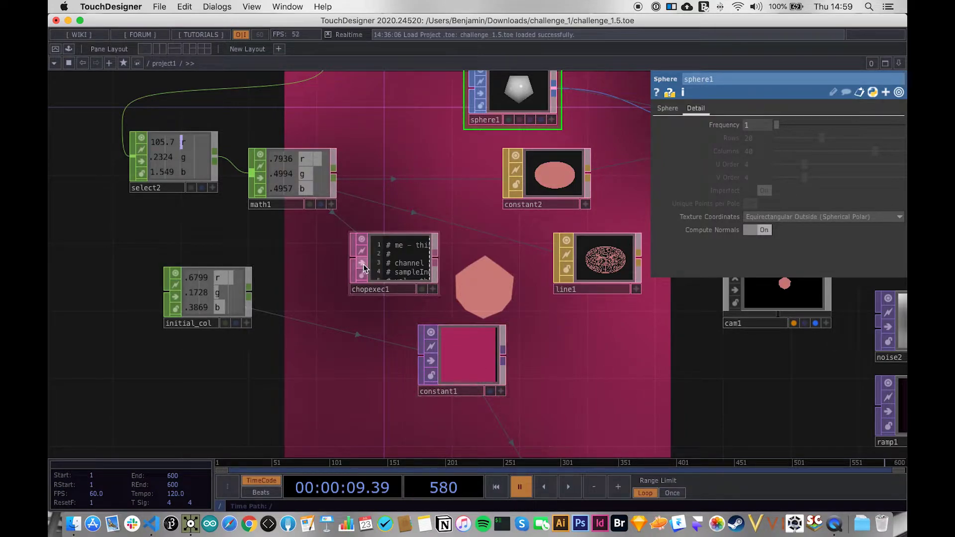
Step: Pan and zoom over the OSC input chain, box1, sphere1 and geo1, up to the phone OSC comment
{"action": "scroll", "coordinate": [454, 382], "scroll_direction": "down", "scroll_amount": 5}
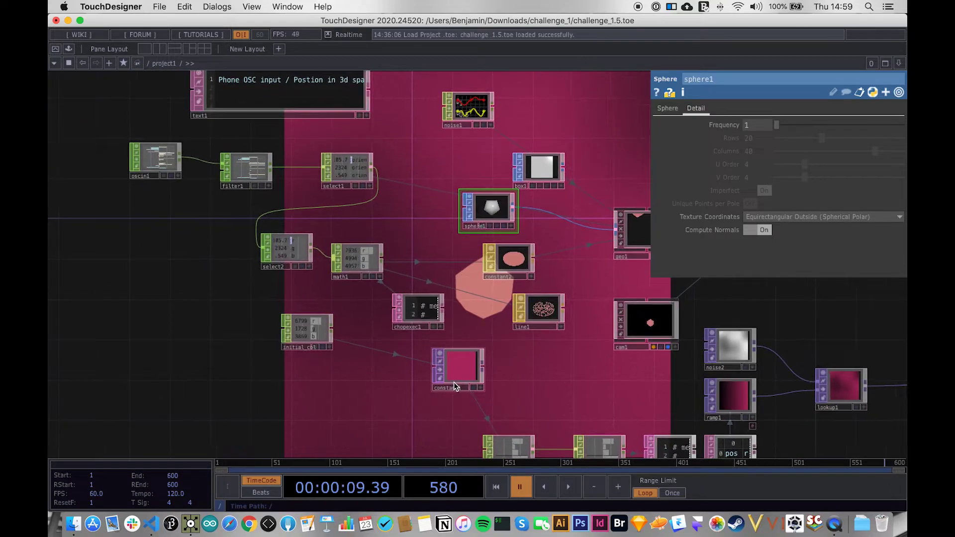
{"action": "left_click_drag", "start_coordinate": [374, 227], "coordinate": [416, 223]}
{"action": "scroll", "coordinate": [255, 184], "scroll_direction": "up", "scroll_amount": 5}
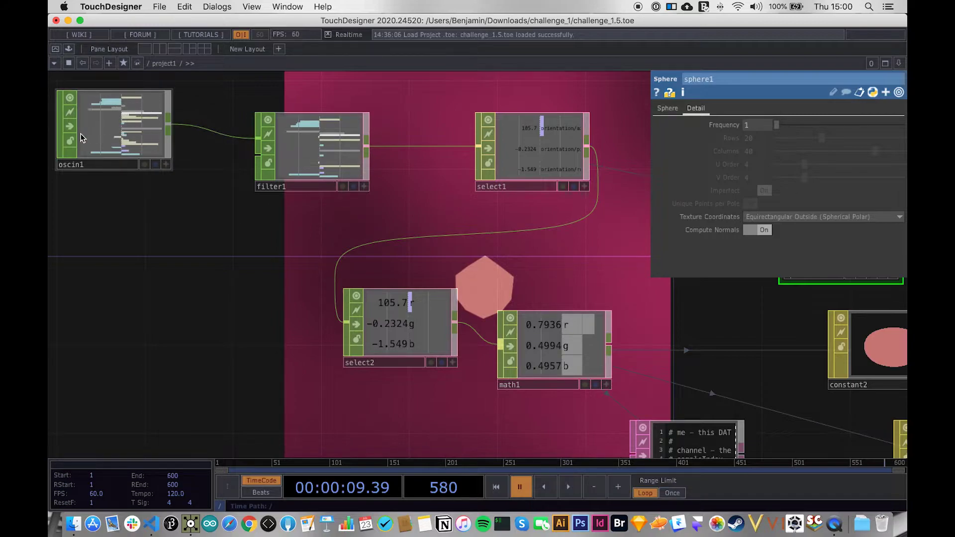
{"action": "scroll", "coordinate": [77, 133], "scroll_direction": "up", "scroll_amount": 5}
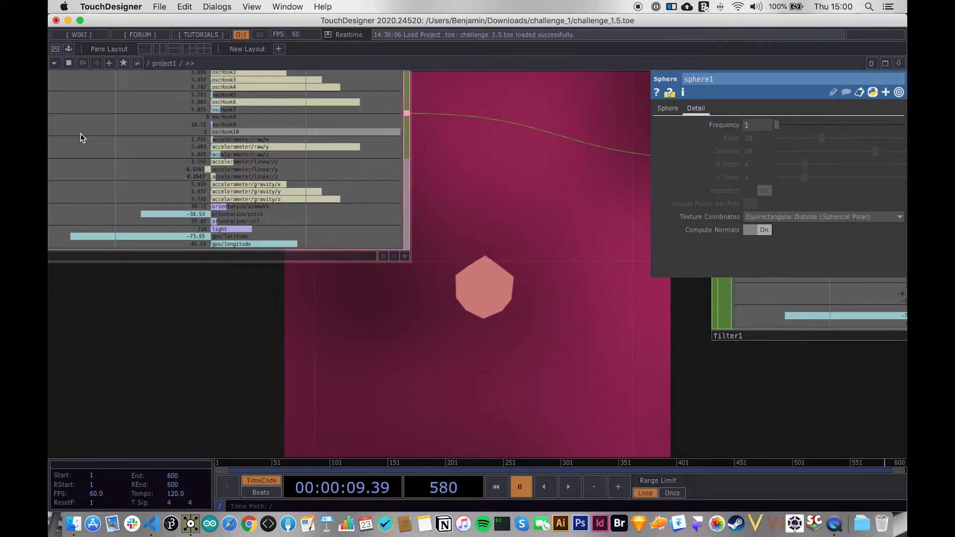
{"action": "scroll", "coordinate": [82, 138], "scroll_direction": "down", "scroll_amount": 5}
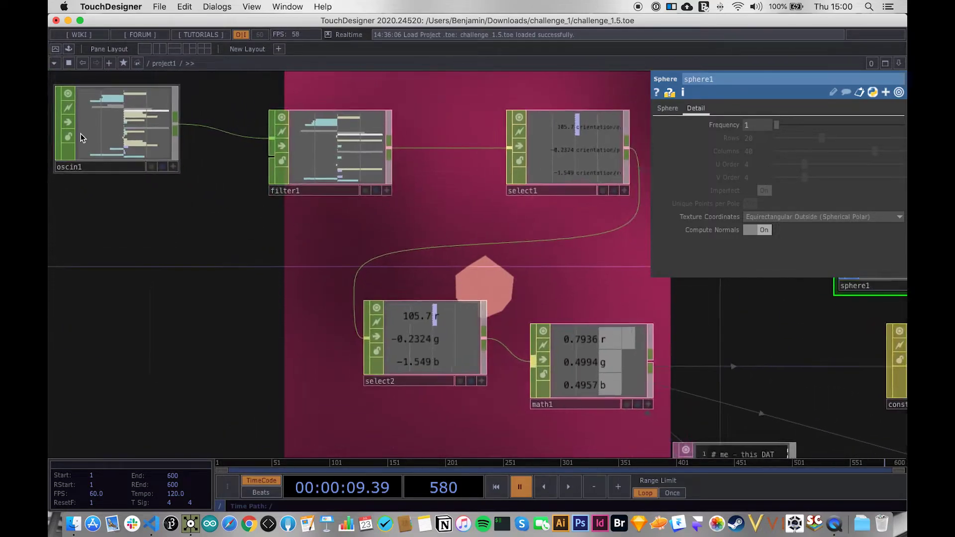
{"action": "scroll", "coordinate": [571, 187], "scroll_direction": "up", "scroll_amount": 2}
{"action": "scroll", "coordinate": [409, 168], "scroll_direction": "down", "scroll_amount": 5}
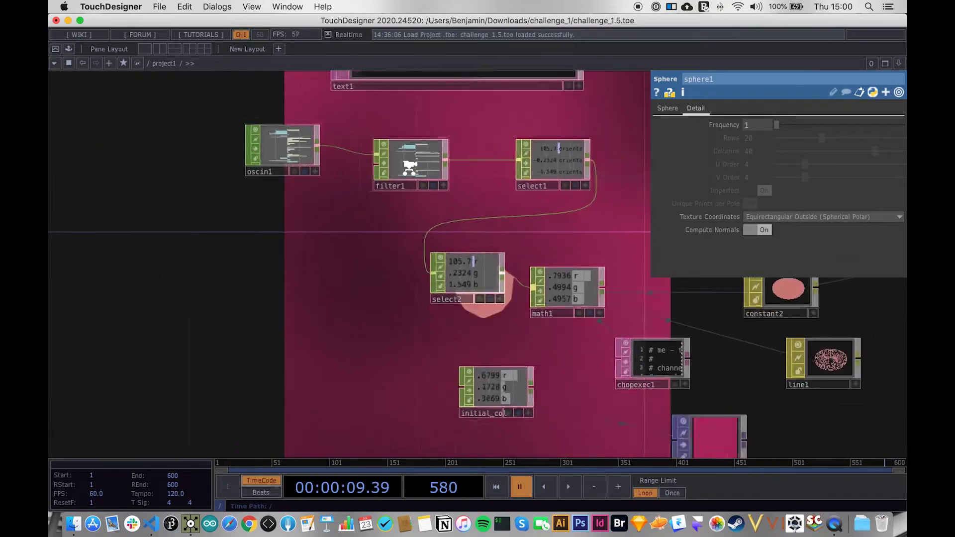
{"action": "scroll", "coordinate": [508, 208], "scroll_direction": "up", "scroll_amount": 2}
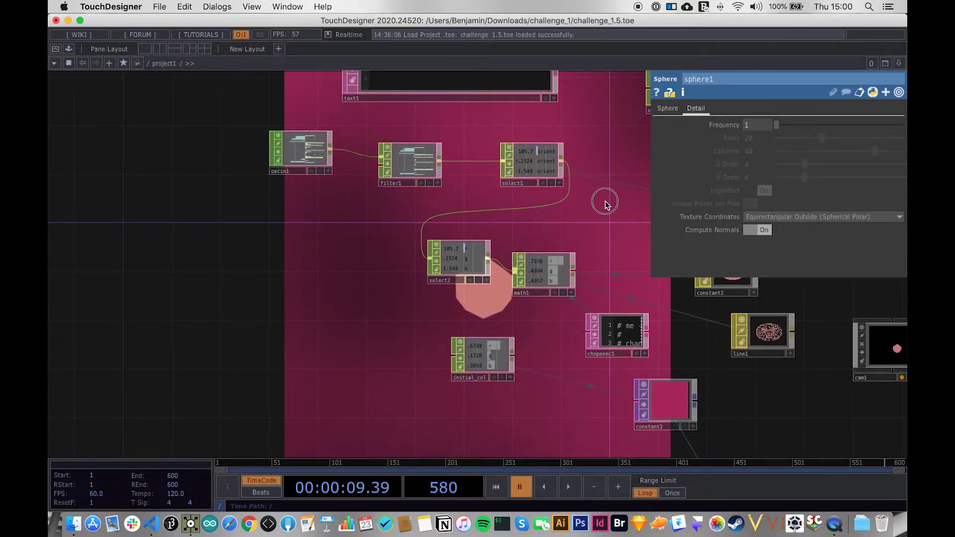
{"action": "middle_click_drag", "start_coordinate": [606, 202], "coordinate": [219, 232]}
{"action": "middle_click_drag", "start_coordinate": [533, 196], "coordinate": [480, 325]}
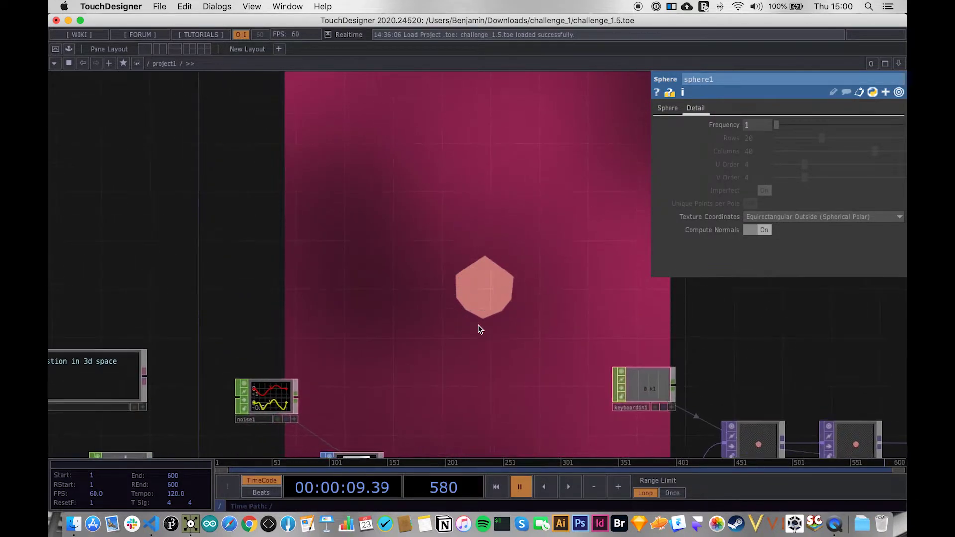
Step: Start playback and pan past math1 to zoom into chopexec1's onValueChange code
{"action": "key", "text": "space"}
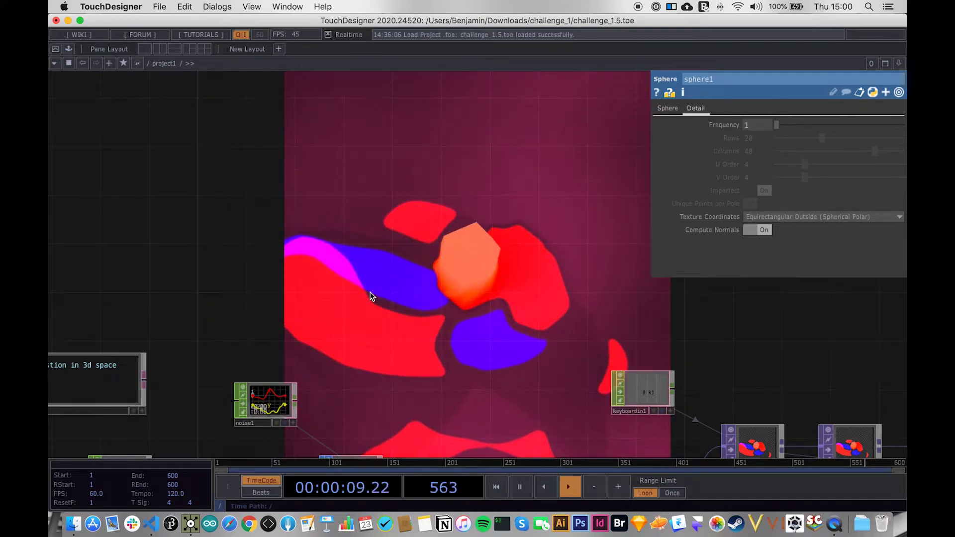
{"action": "left_click_drag", "start_coordinate": [347, 305], "coordinate": [433, 209]}
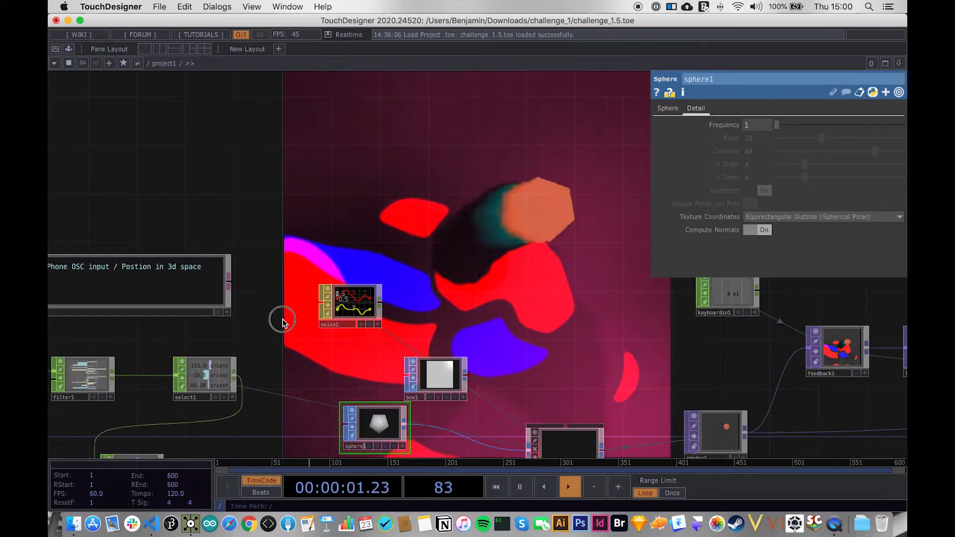
{"action": "left_click_drag", "start_coordinate": [279, 320], "coordinate": [381, 133]}
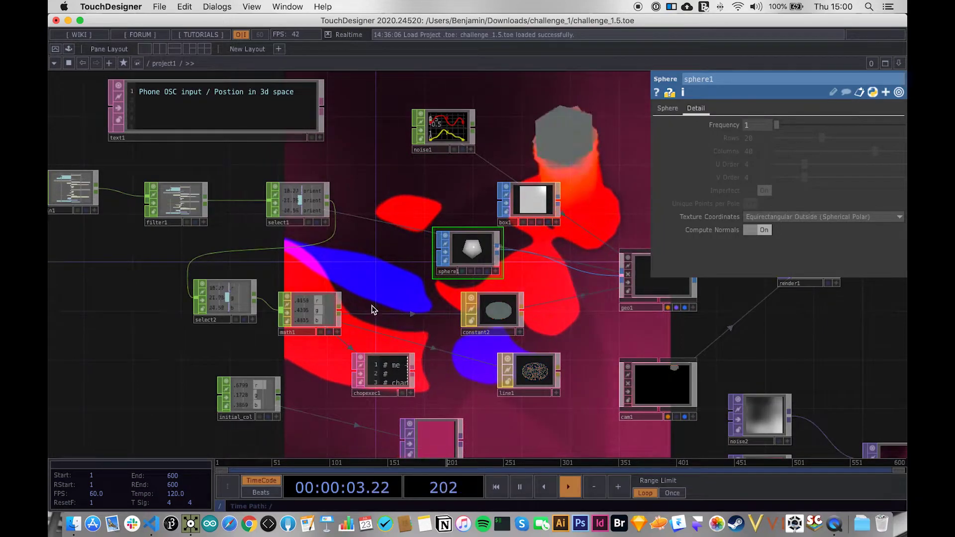
{"action": "left_click_drag", "start_coordinate": [381, 288], "coordinate": [368, 206]}
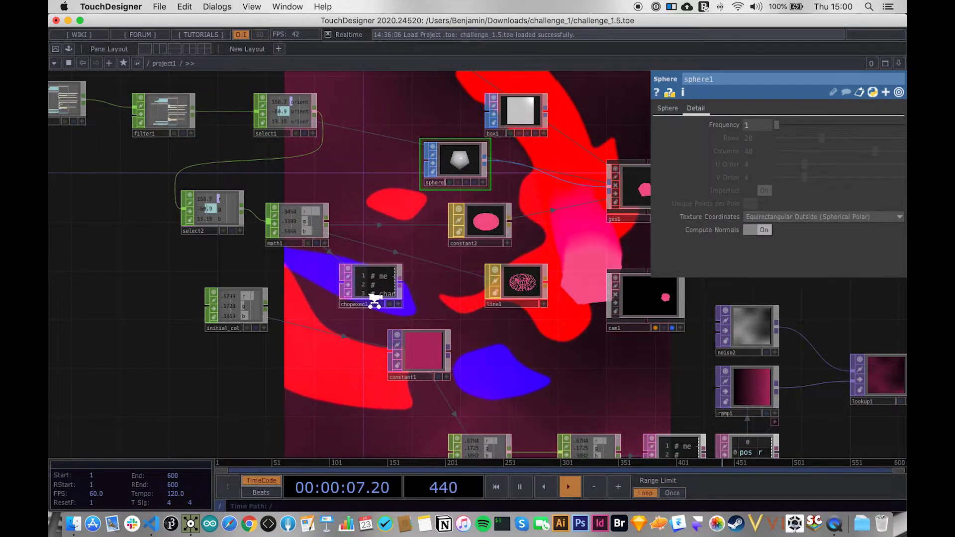
{"action": "scroll", "coordinate": [375, 305], "scroll_direction": "up", "scroll_amount": 6}
{"action": "scroll", "coordinate": [375, 305], "scroll_direction": "up", "scroll_amount": 4}
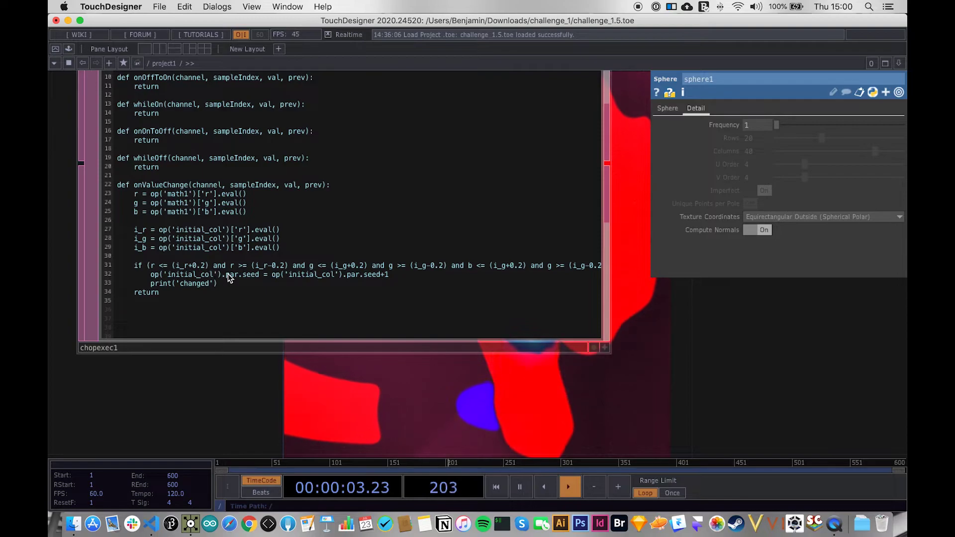
Step: Zoom out of chopexec1 and pan back over noise1, box1, sphere1 and geo1 during playback
{"action": "scroll", "coordinate": [277, 278], "scroll_direction": "down", "scroll_amount": 10}
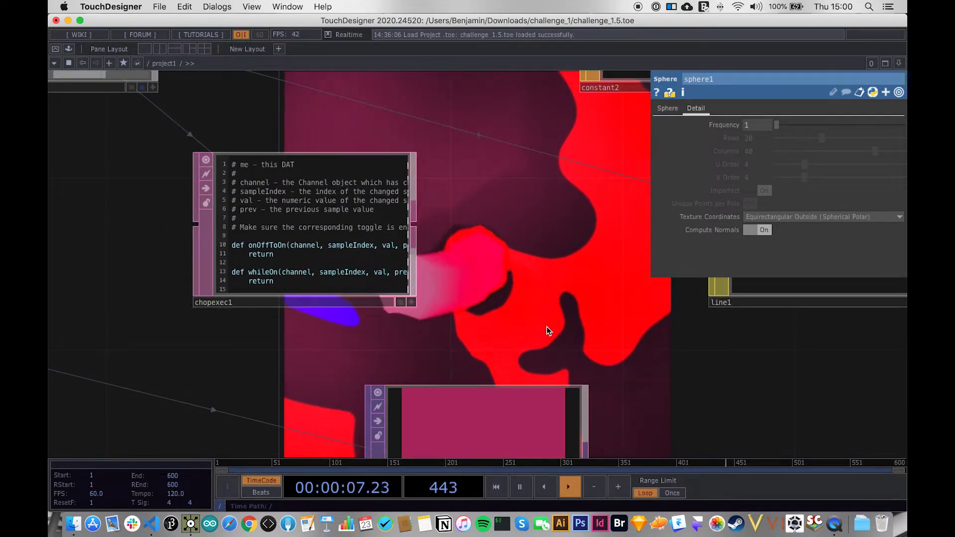
{"action": "left_click_drag", "start_coordinate": [522, 318], "coordinate": [425, 297]}
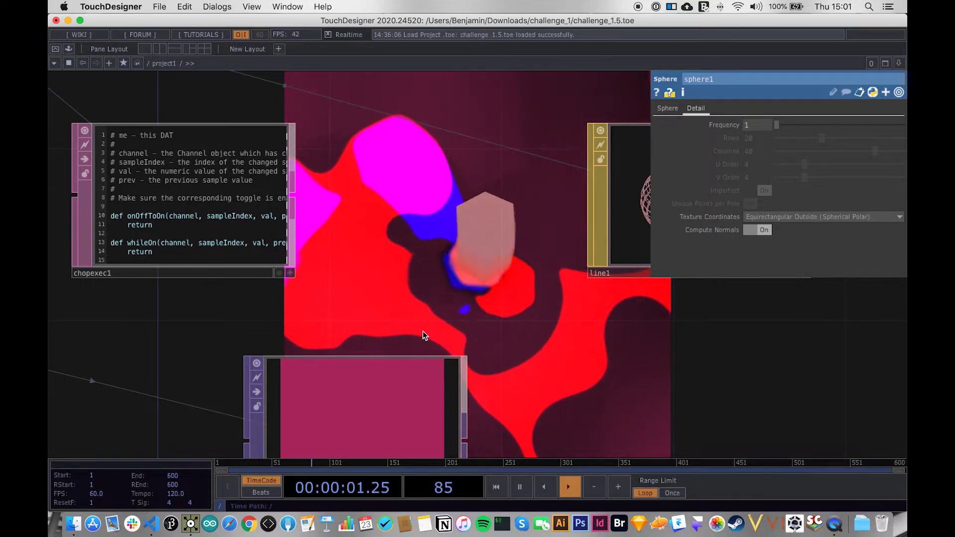
{"action": "scroll", "coordinate": [468, 324], "scroll_direction": "down", "scroll_amount": 5}
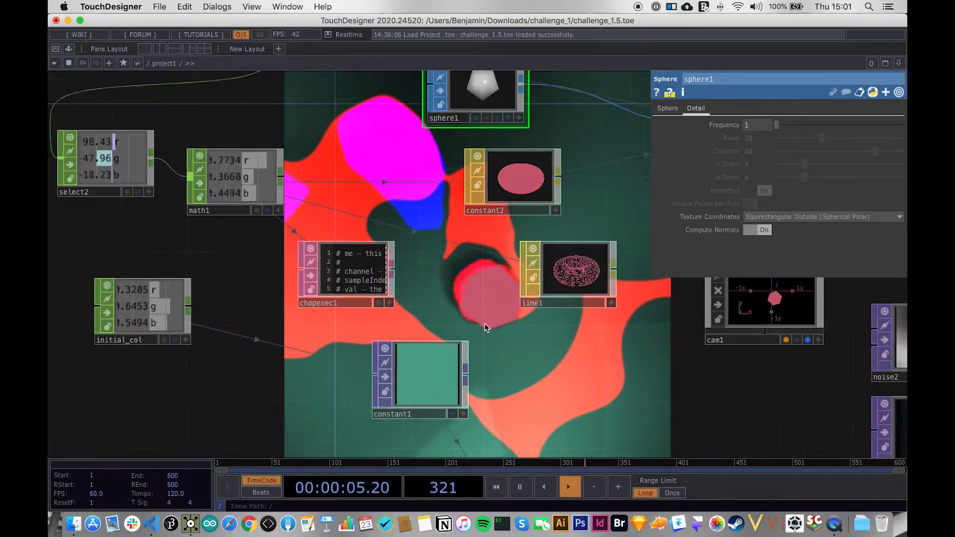
{"action": "scroll", "coordinate": [485, 324], "scroll_direction": "up", "scroll_amount": 5}
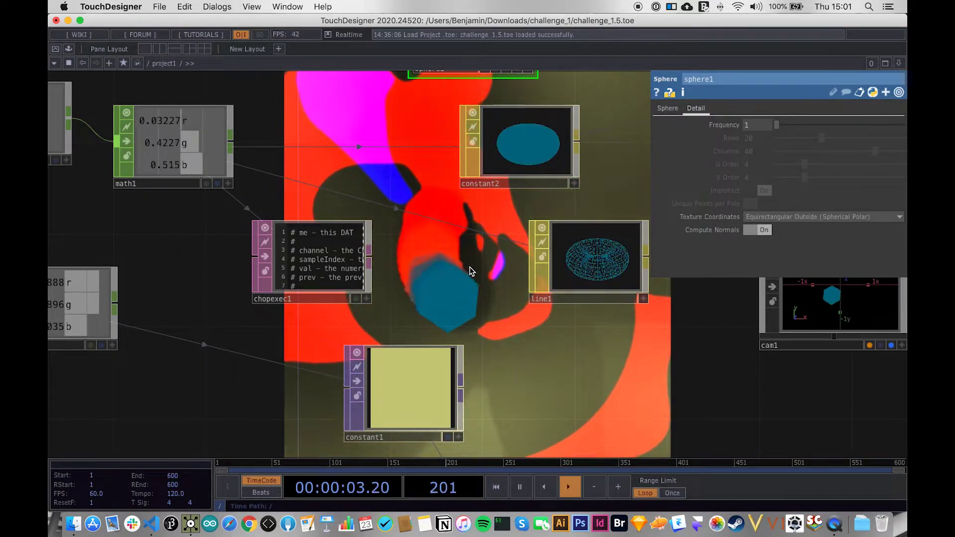
{"action": "scroll", "coordinate": [468, 268], "scroll_direction": "down", "scroll_amount": 3}
{"action": "scroll", "coordinate": [471, 271], "scroll_direction": "down", "scroll_amount": 2}
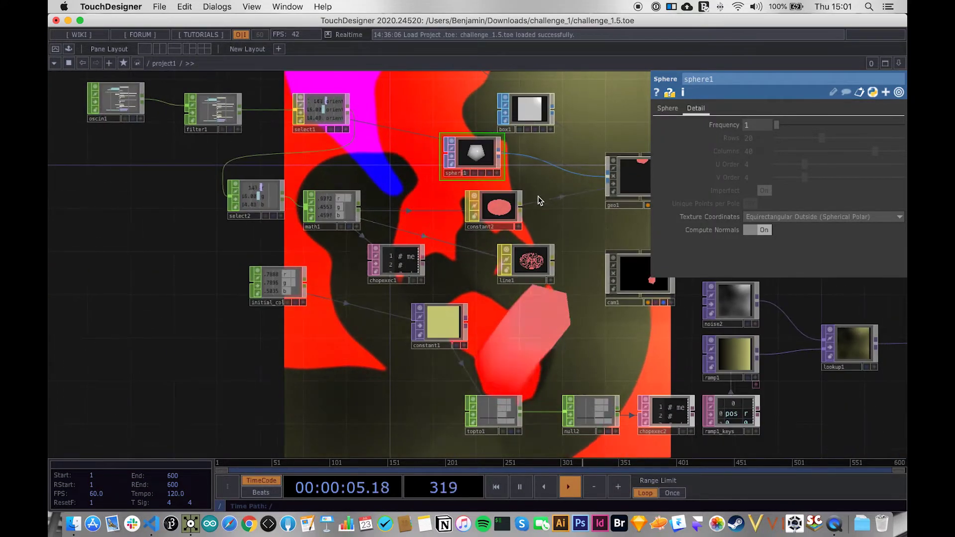
{"action": "left_click_drag", "start_coordinate": [547, 159], "coordinate": [431, 229]}
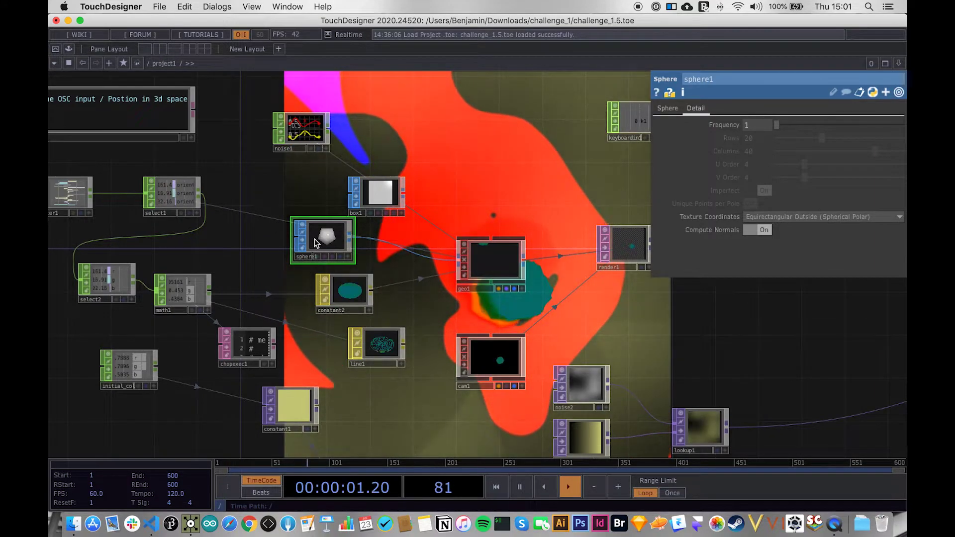
{"action": "scroll", "coordinate": [305, 136], "scroll_direction": "up", "scroll_amount": 3}
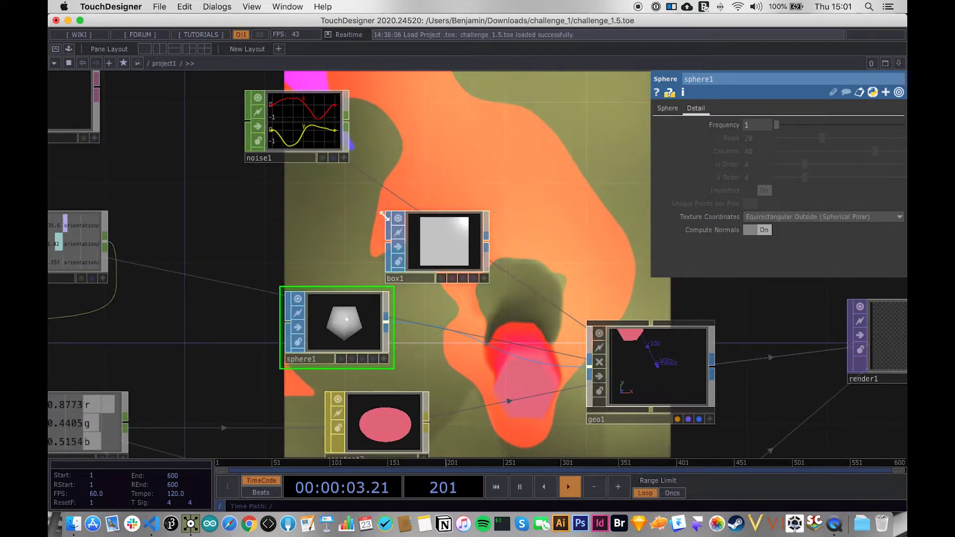
{"action": "left_click_drag", "start_coordinate": [575, 206], "coordinate": [368, 172]}
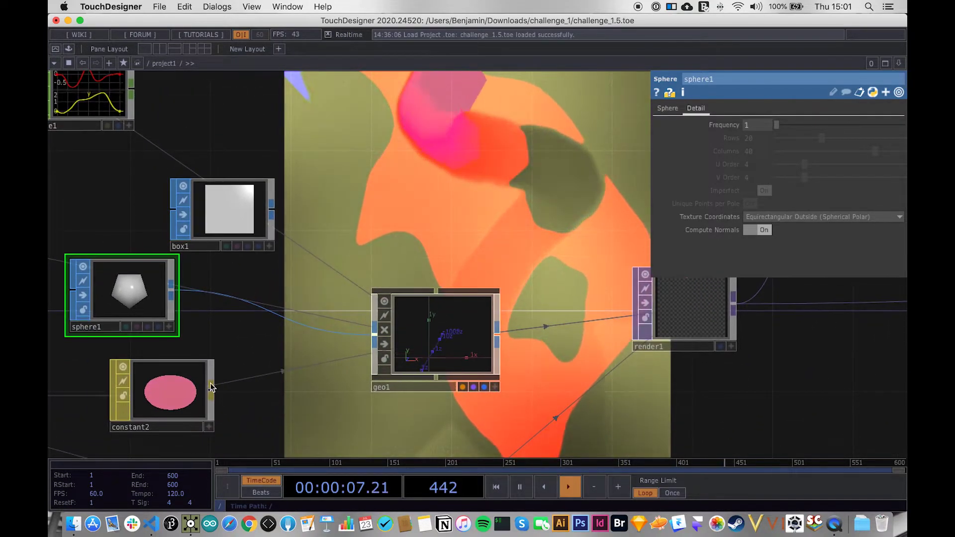
{"action": "scroll", "coordinate": [236, 379], "scroll_direction": "down", "scroll_amount": 2}
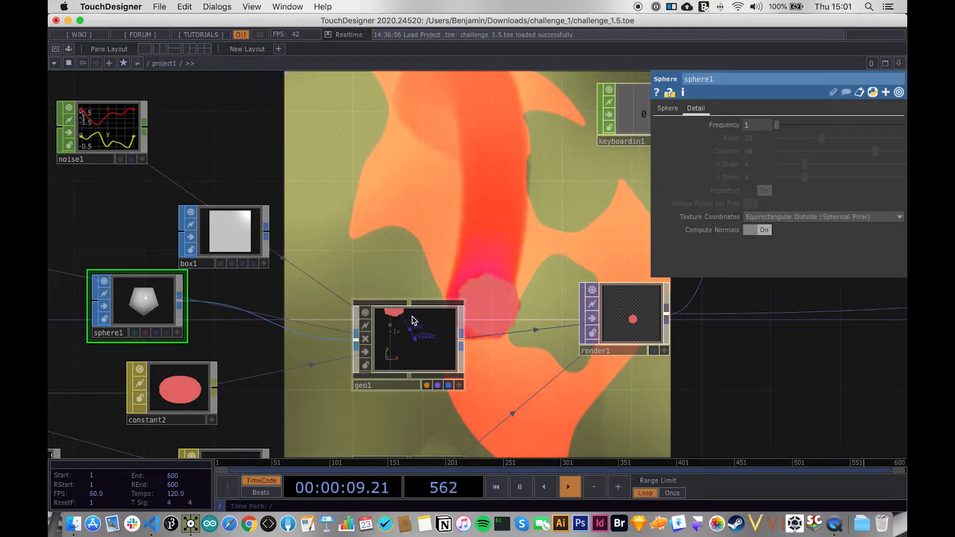
{"action": "left_click_drag", "start_coordinate": [441, 264], "coordinate": [312, 293]}
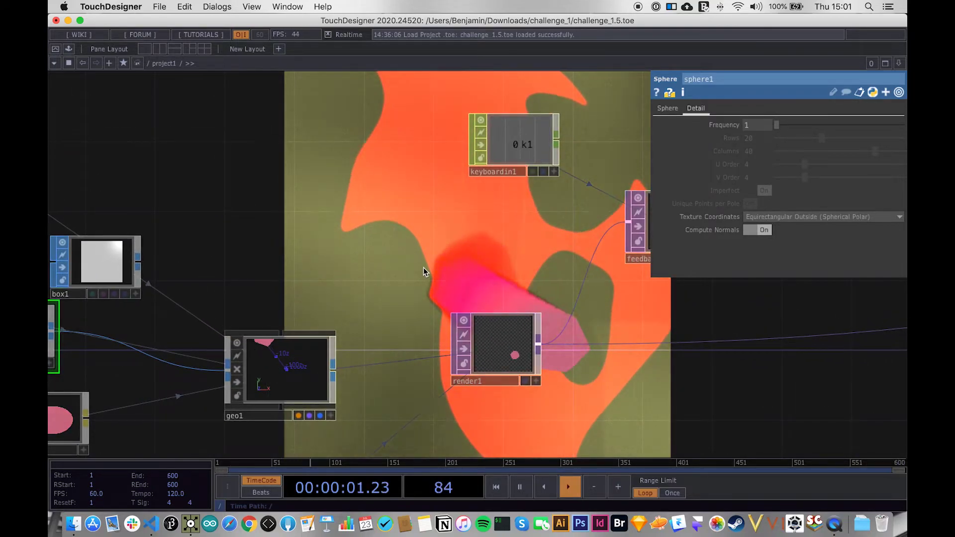
{"action": "left_click_drag", "start_coordinate": [452, 230], "coordinate": [560, 233]}
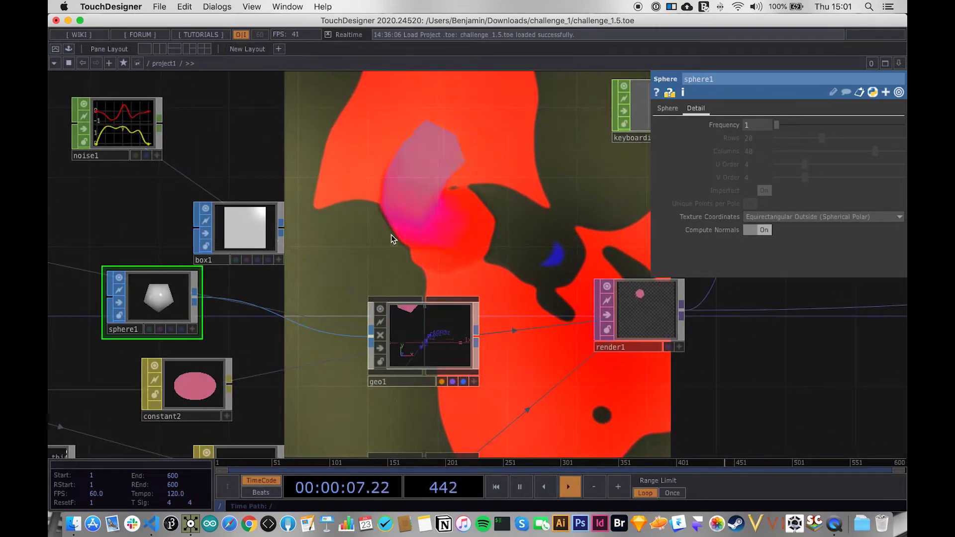
{"action": "left_click_drag", "start_coordinate": [373, 215], "coordinate": [393, 218]}
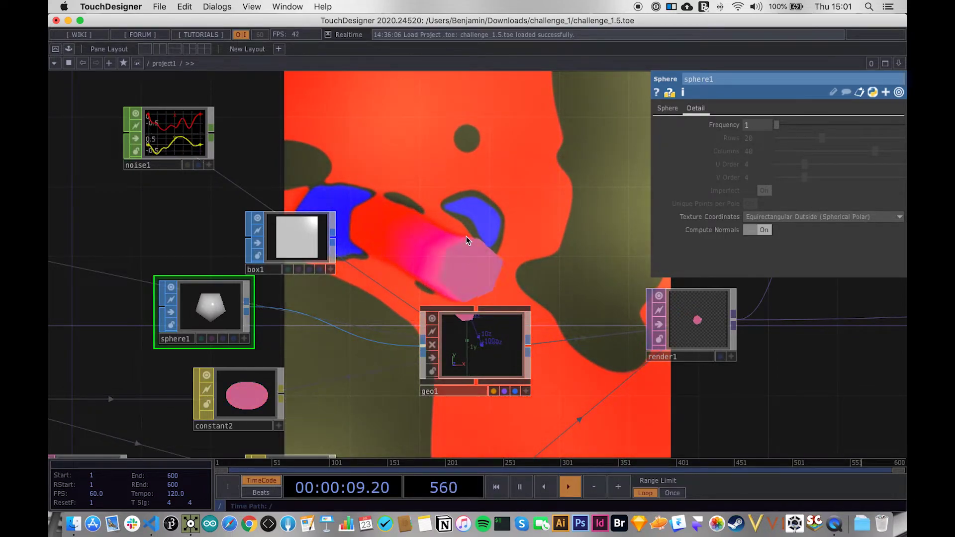
Step: Pan to feedback1 and review level2's Gamma 2, Opacity and stepping settings
{"action": "left_click_drag", "start_coordinate": [432, 227], "coordinate": [257, 219]}
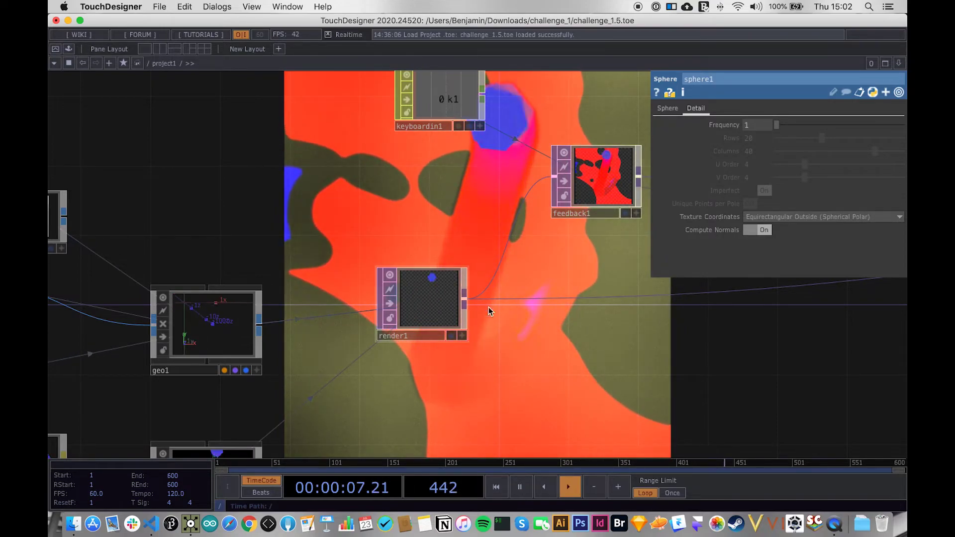
{"action": "left_click_drag", "start_coordinate": [458, 188], "coordinate": [110, 234]}
{"action": "left_click_drag", "start_coordinate": [469, 149], "coordinate": [237, 160]}
{"action": "scroll", "coordinate": [237, 160], "scroll_direction": "down", "scroll_amount": 2}
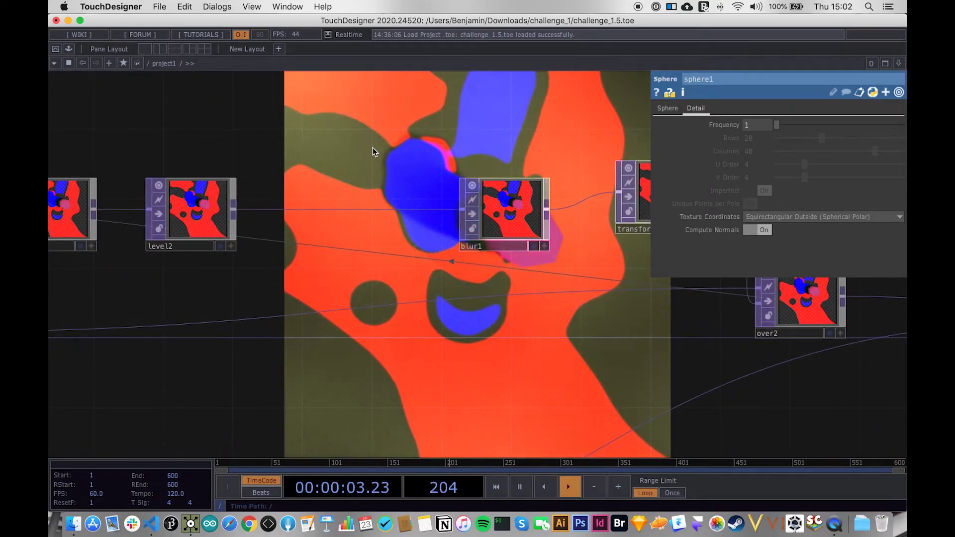
{"action": "left_click", "coordinate": [219, 192]}
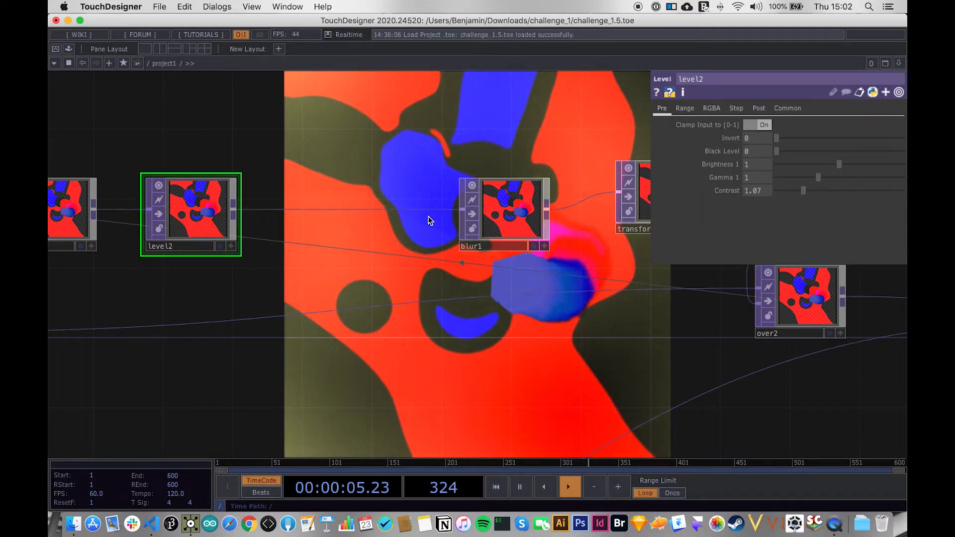
{"action": "left_click", "coordinate": [756, 107]}
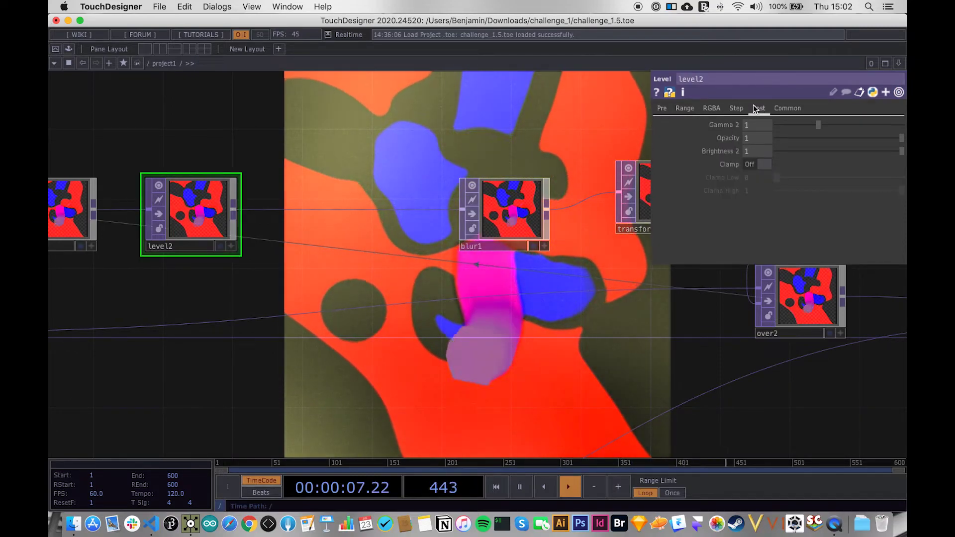
{"action": "left_click", "coordinate": [736, 108]}
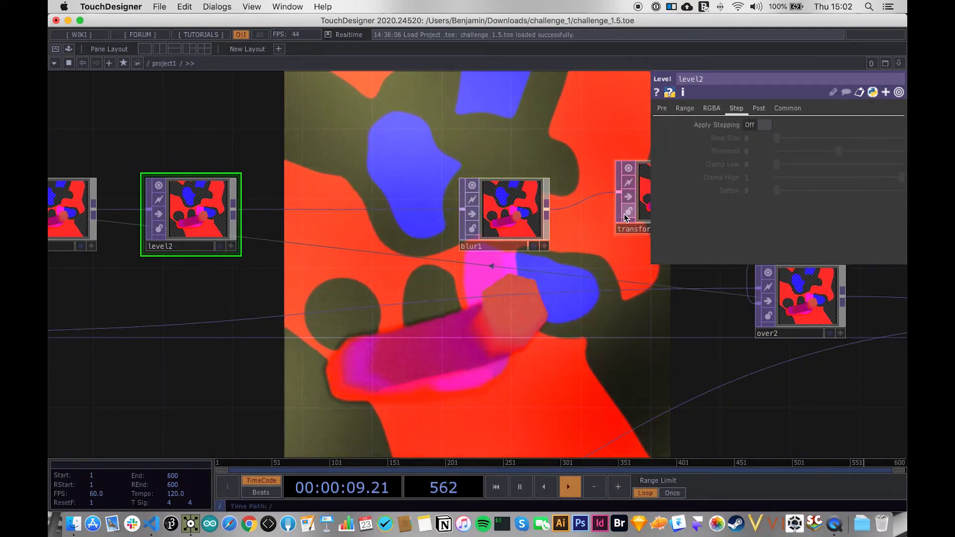
Step: Inspect transform1's 1.001 scale, then level1's Black Level 0.001 settings
{"action": "left_click_drag", "start_coordinate": [565, 117], "coordinate": [444, 135]}
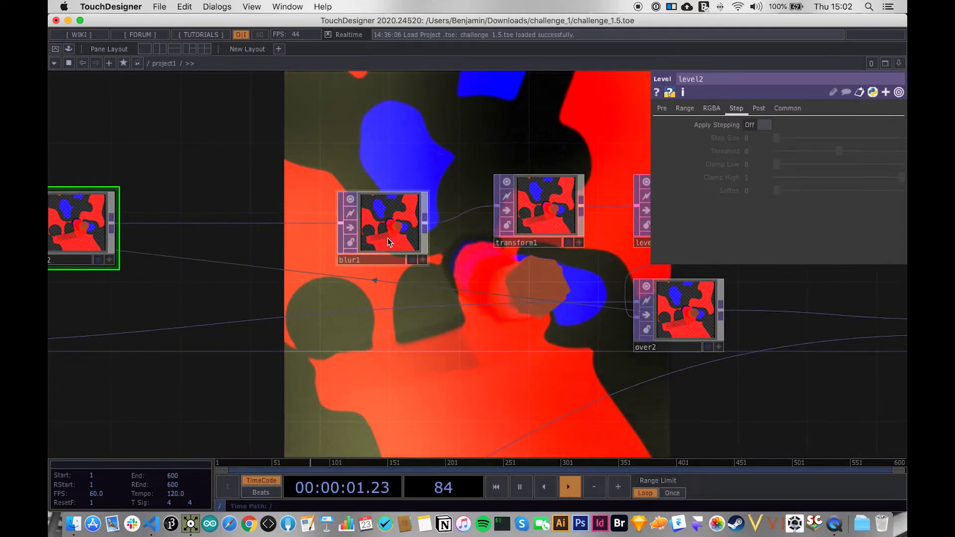
{"action": "left_click_drag", "start_coordinate": [507, 132], "coordinate": [386, 158]}
{"action": "left_click", "coordinate": [418, 234]}
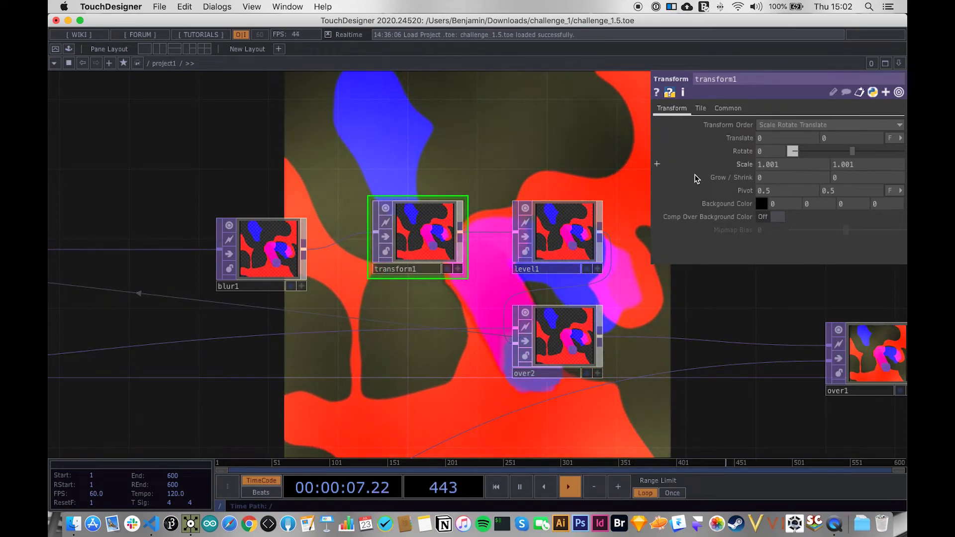
{"action": "left_click", "coordinate": [576, 250]}
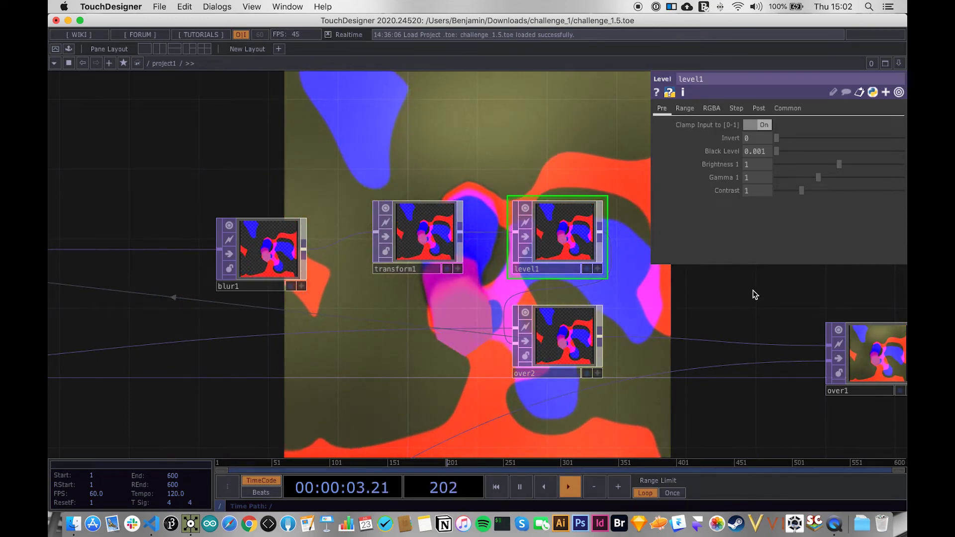
{"action": "left_click_drag", "start_coordinate": [753, 294], "coordinate": [556, 185]}
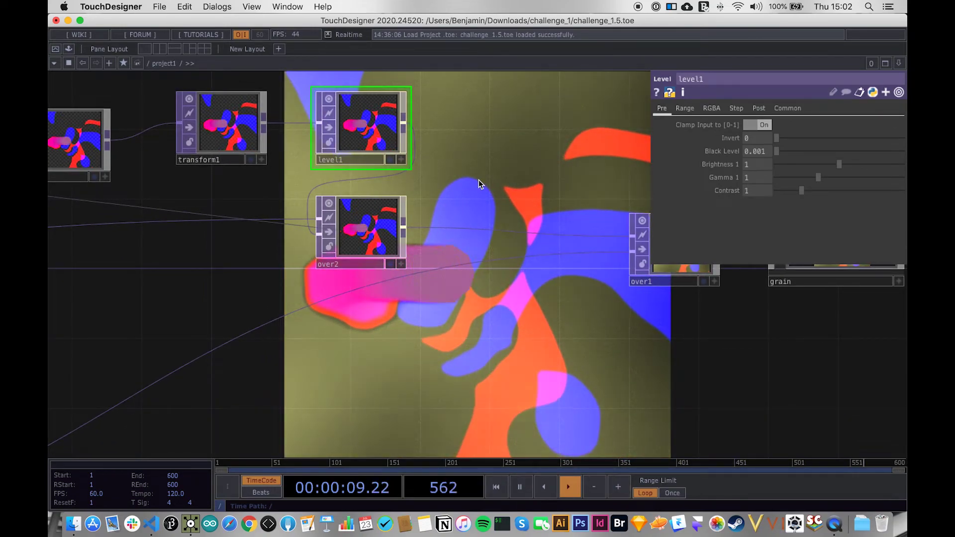
Step: Zoom out and pan across the network to noise2, ramp1 and lookup1
{"action": "scroll", "coordinate": [424, 291], "scroll_direction": "down", "scroll_amount": 3}
{"action": "left_click_drag", "start_coordinate": [335, 341], "coordinate": [529, 209]}
{"action": "scroll", "coordinate": [184, 318], "scroll_direction": "down", "scroll_amount": 3}
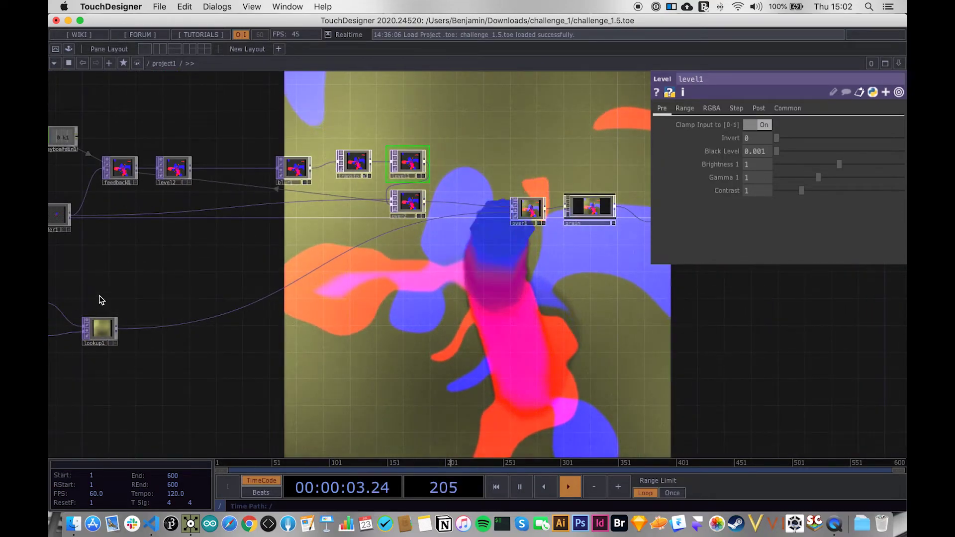
{"action": "left_click_drag", "start_coordinate": [199, 256], "coordinate": [425, 209]}
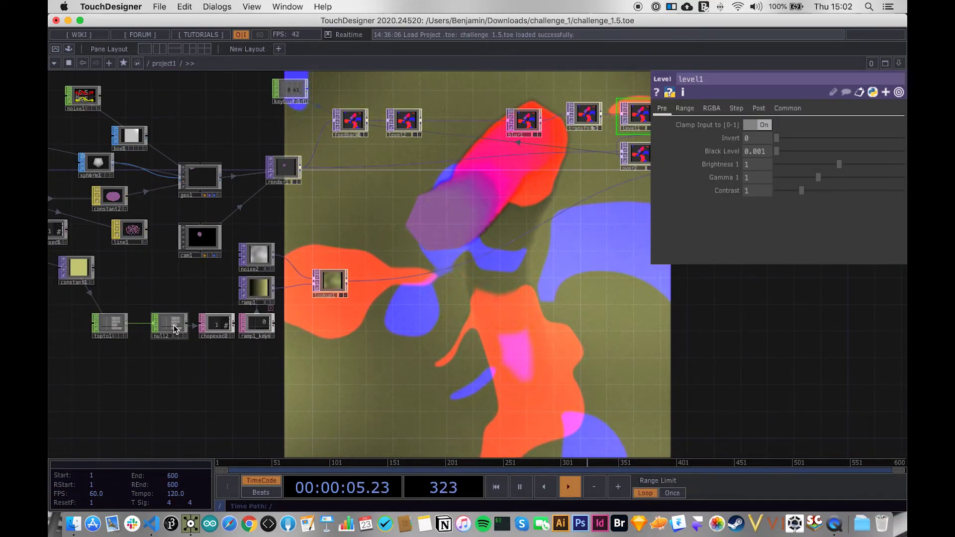
{"action": "scroll", "coordinate": [174, 325], "scroll_direction": "up", "scroll_amount": 3}
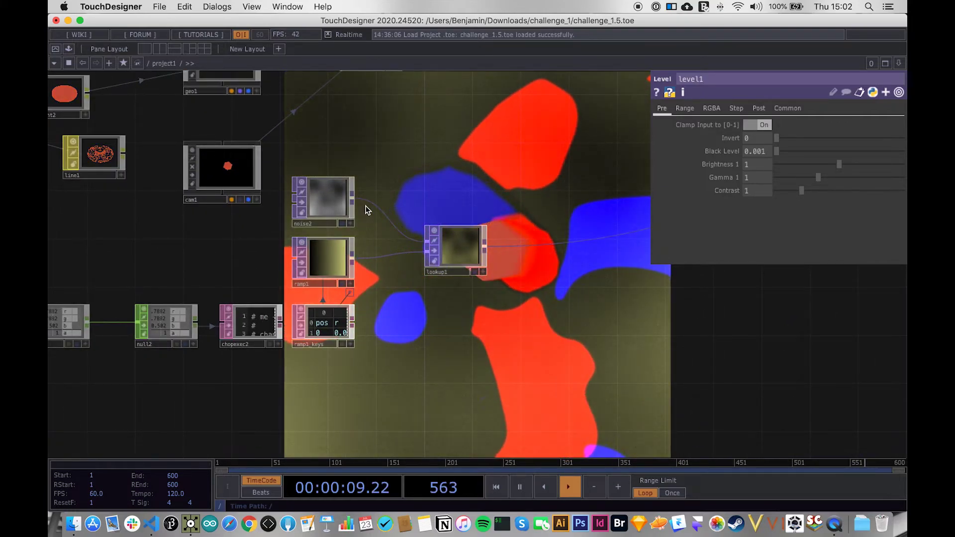
Step: Follow the chain from feedback1 through over1 to grain and null1, and show grain's parameters
{"action": "left_click_drag", "start_coordinate": [399, 204], "coordinate": [158, 327]}
{"action": "left_click_drag", "start_coordinate": [377, 290], "coordinate": [181, 330]}
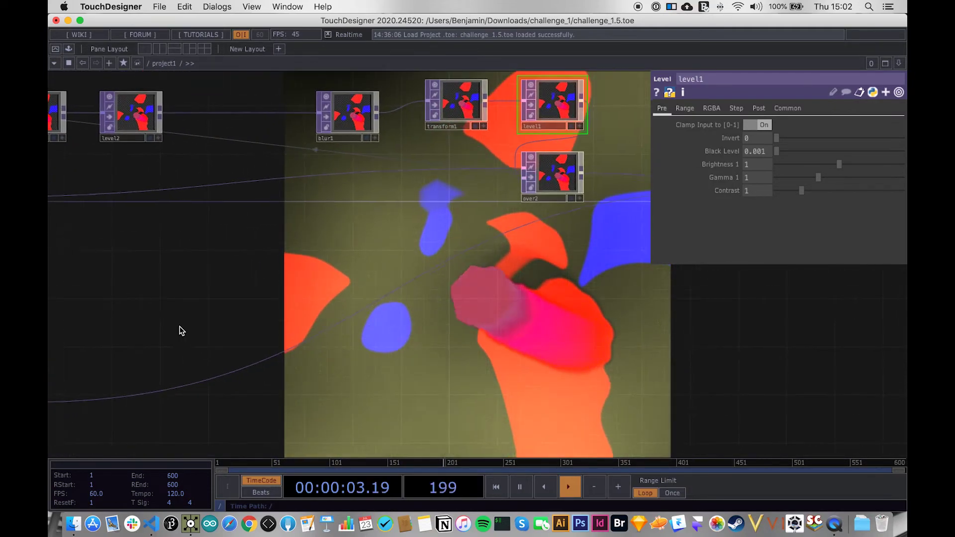
{"action": "left_click_drag", "start_coordinate": [375, 387], "coordinate": [294, 399]}
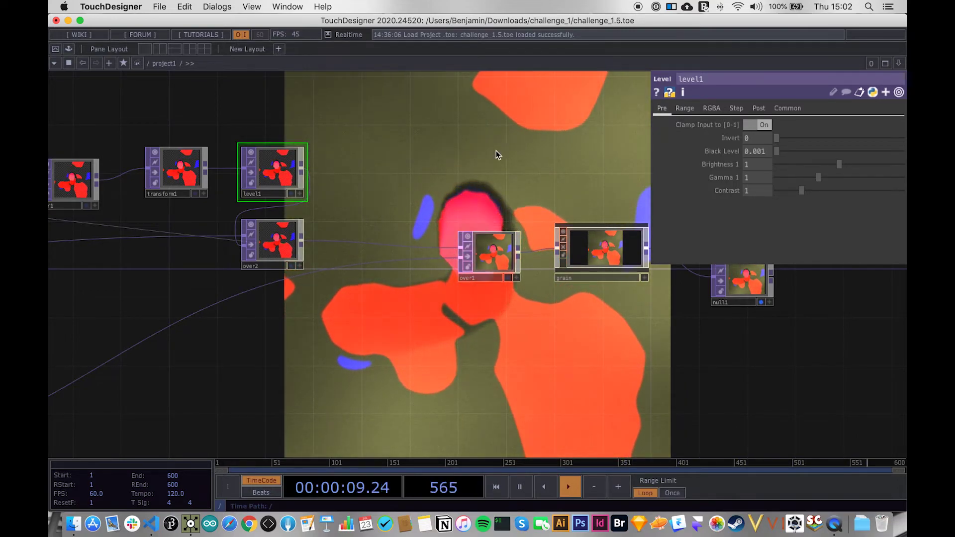
{"action": "left_click_drag", "start_coordinate": [506, 145], "coordinate": [337, 200]}
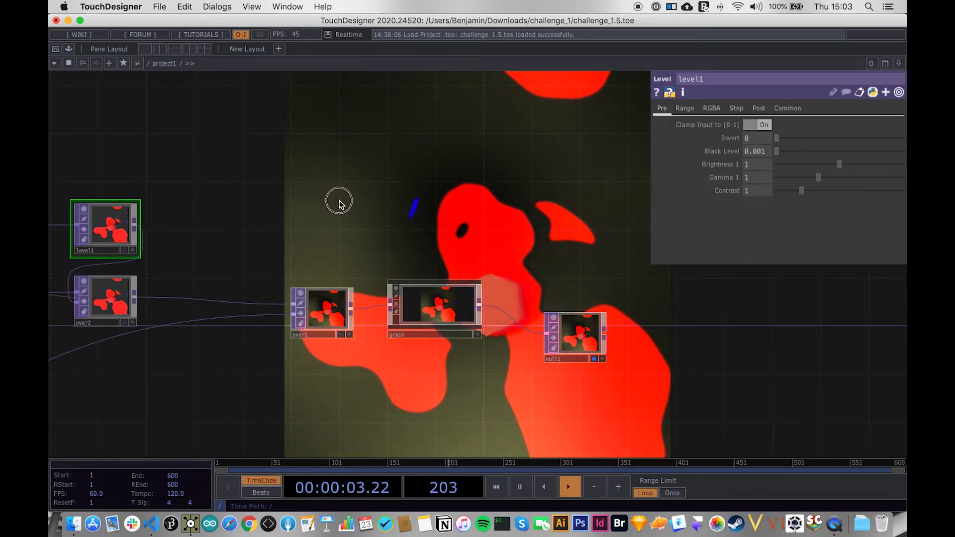
{"action": "left_click_drag", "start_coordinate": [338, 201], "coordinate": [298, 204]}
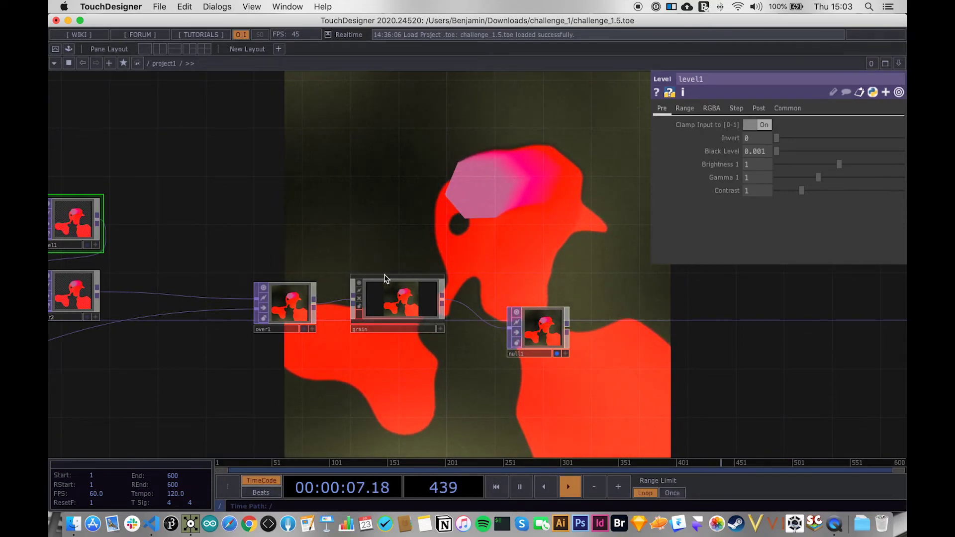
{"action": "left_click_drag", "start_coordinate": [464, 256], "coordinate": [469, 207]}
{"action": "left_click", "coordinate": [411, 242]}
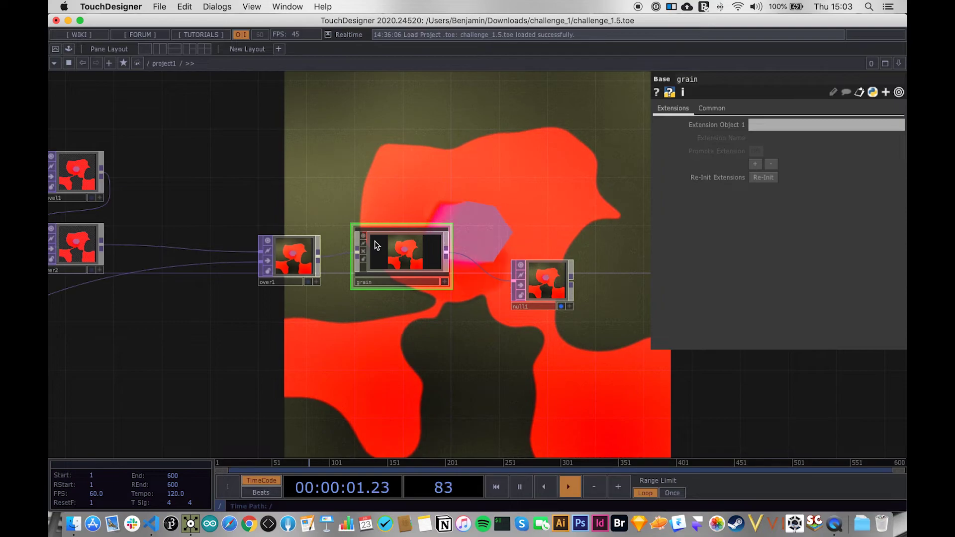
{"action": "scroll", "coordinate": [405, 252], "scroll_direction": "up", "scroll_amount": 4}
{"action": "scroll", "coordinate": [404, 252], "scroll_direction": "up", "scroll_amount": 4}
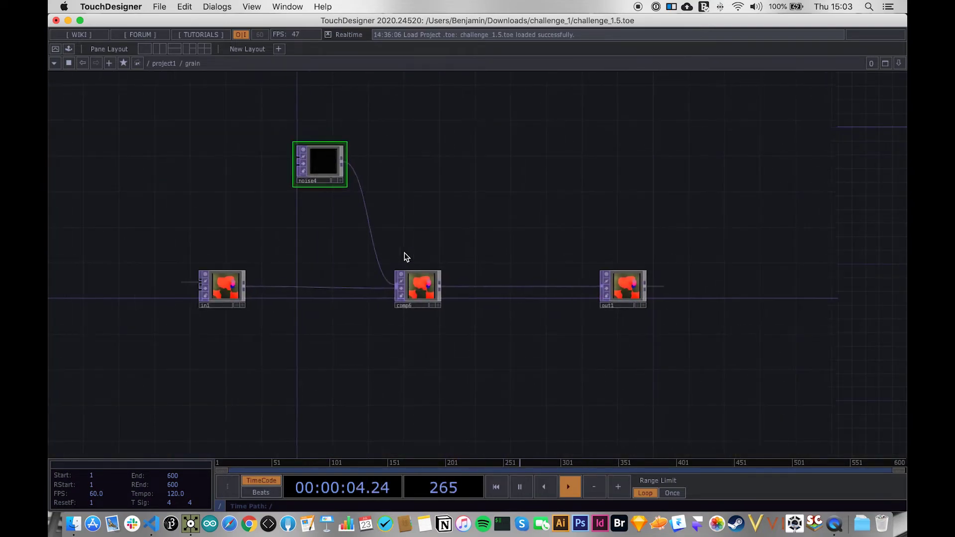
{"action": "left_click_drag", "start_coordinate": [241, 283], "coordinate": [313, 245]}
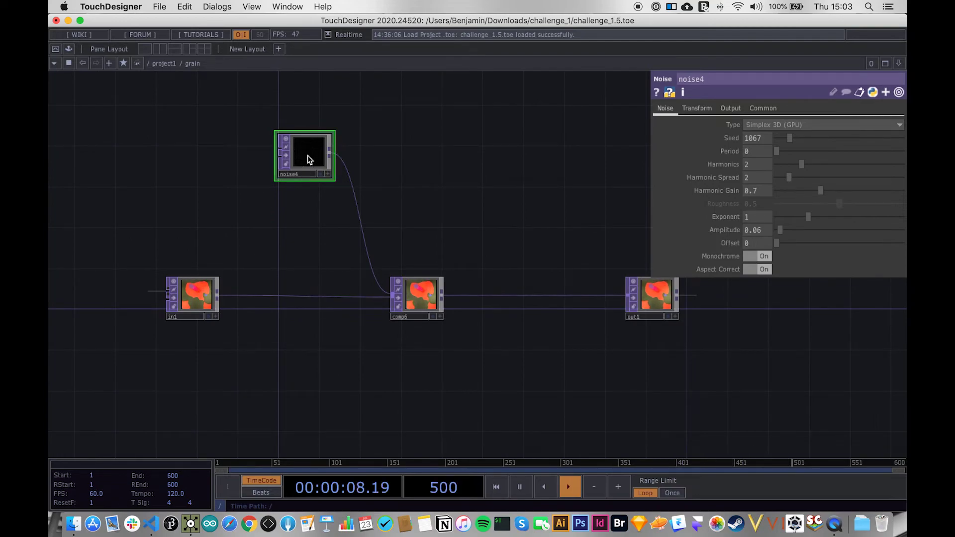
{"action": "left_click", "coordinate": [426, 287]}
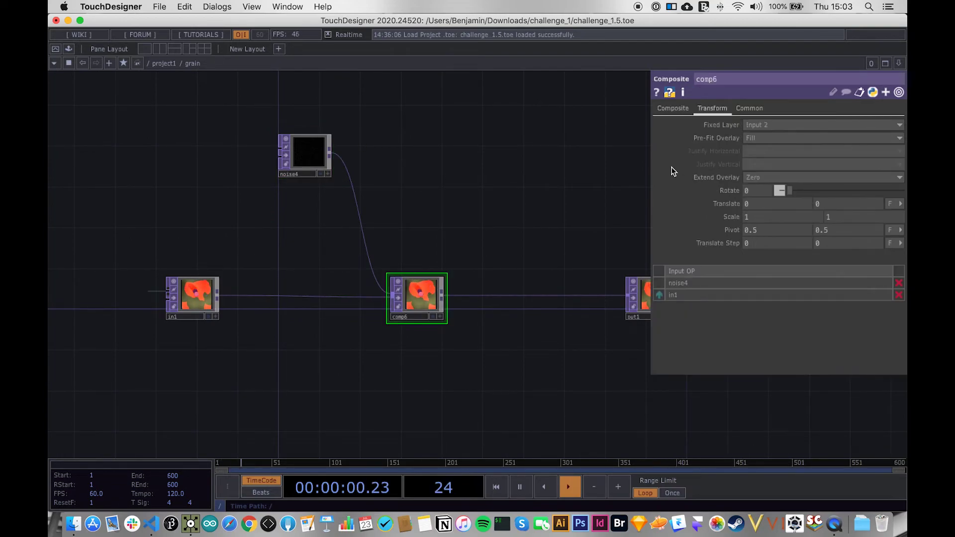
{"action": "left_click", "coordinate": [671, 109]}
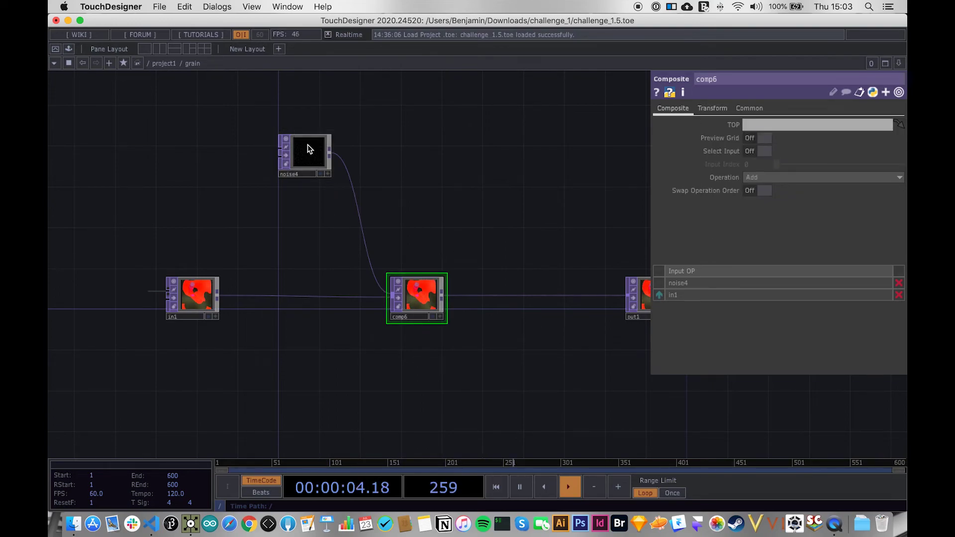
{"action": "scroll", "coordinate": [299, 142], "scroll_direction": "up", "scroll_amount": 10}
{"action": "scroll", "coordinate": [334, 193], "scroll_direction": "up", "scroll_amount": 3}
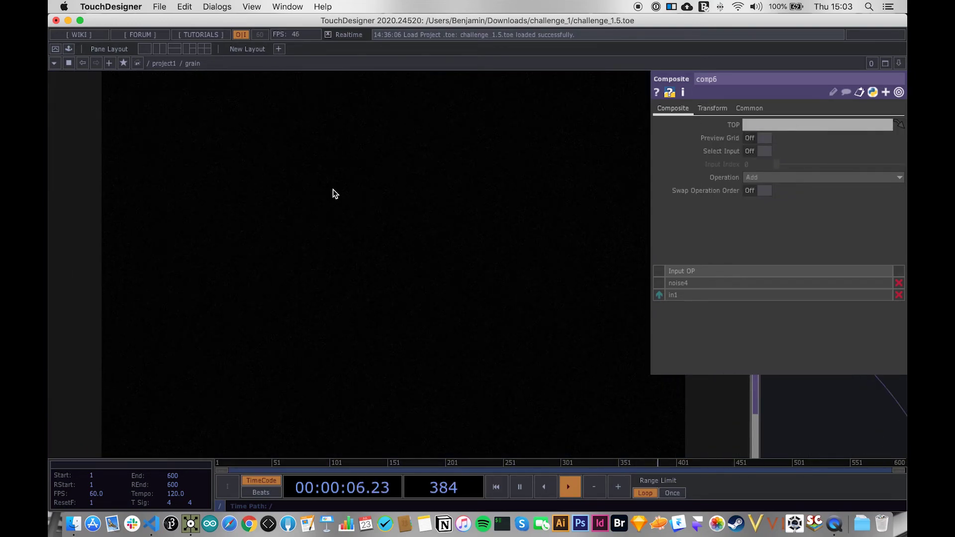
{"action": "scroll", "coordinate": [333, 197], "scroll_direction": "down", "scroll_amount": 8}
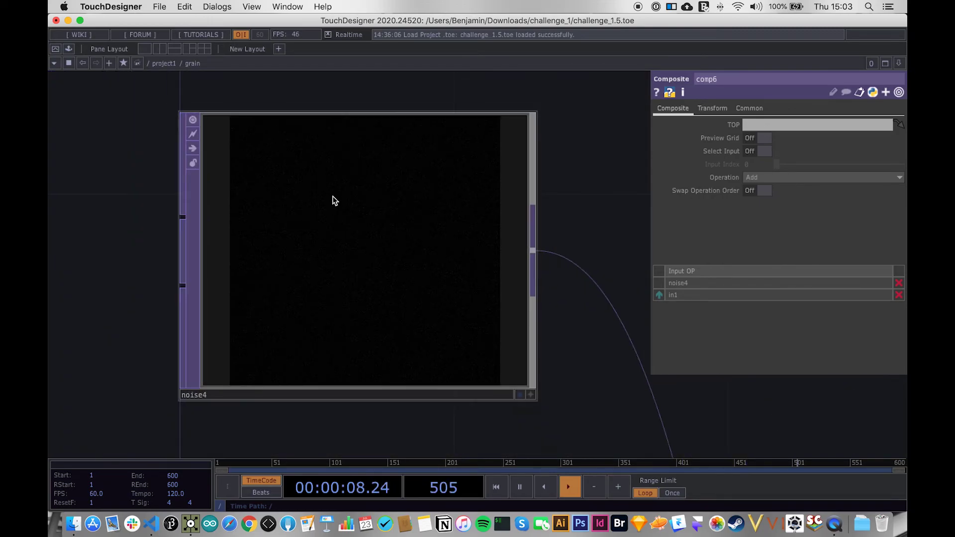
{"action": "left_click", "coordinate": [333, 200]}
{"action": "scroll", "coordinate": [334, 200], "scroll_direction": "down", "scroll_amount": 5}
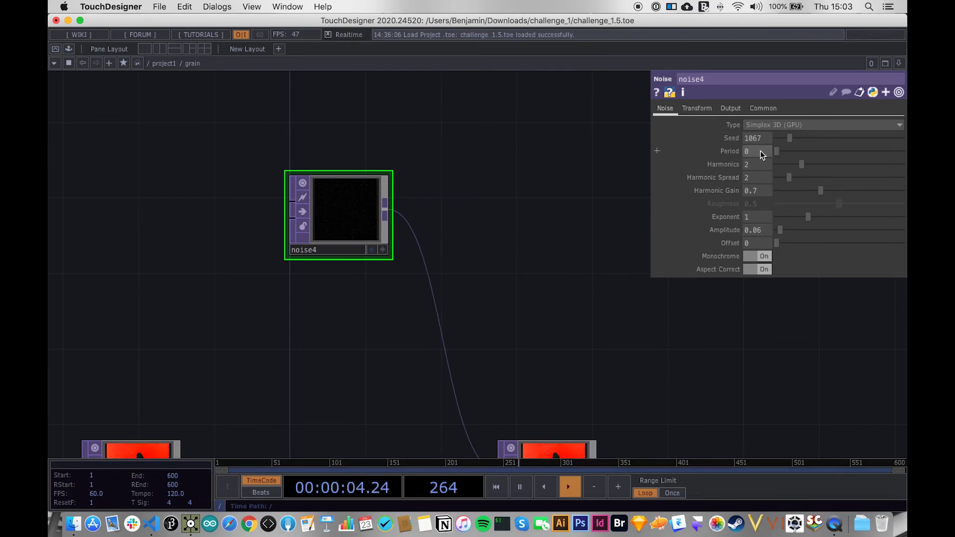
{"action": "left_click_drag", "start_coordinate": [580, 220], "coordinate": [478, 184]}
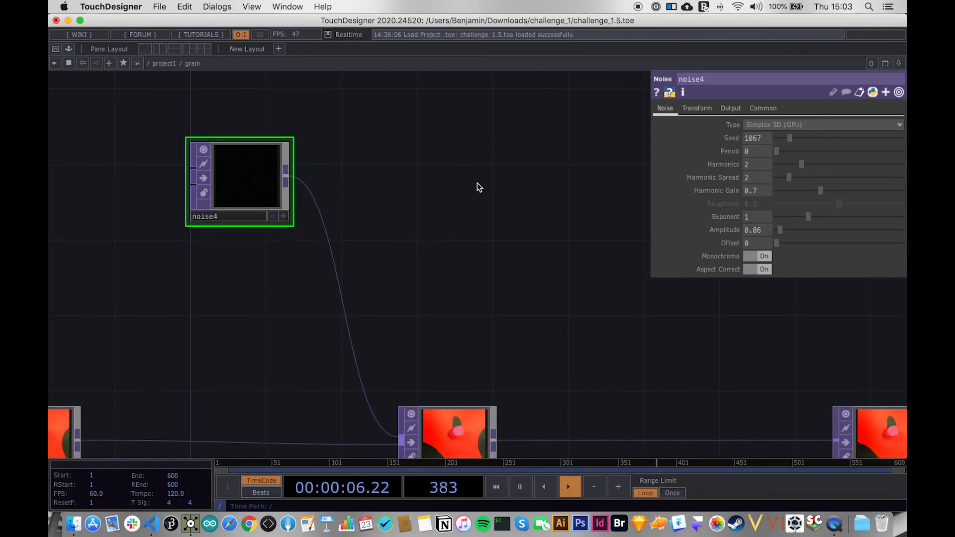
{"action": "scroll", "coordinate": [563, 392], "scroll_direction": "down", "scroll_amount": 10}
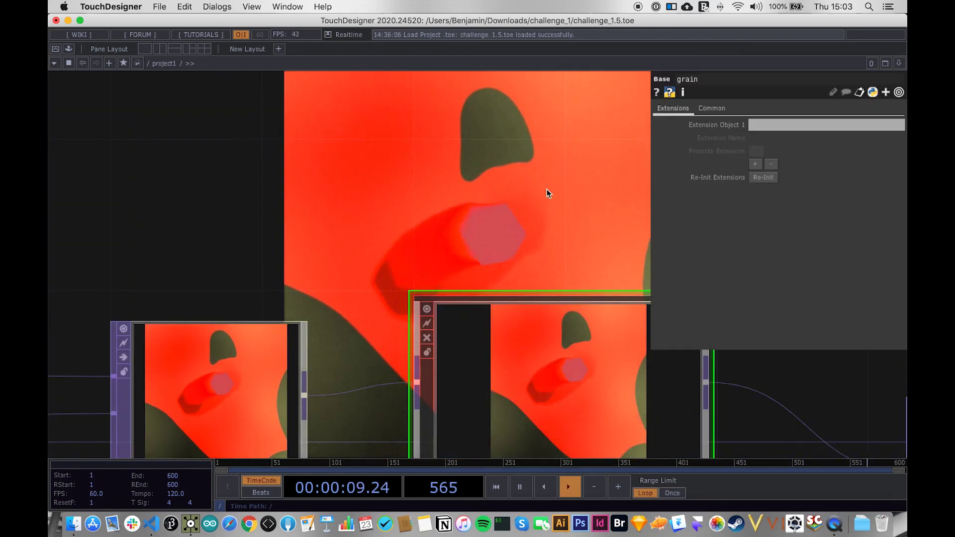
{"action": "left_click_drag", "start_coordinate": [551, 181], "coordinate": [426, 181]}
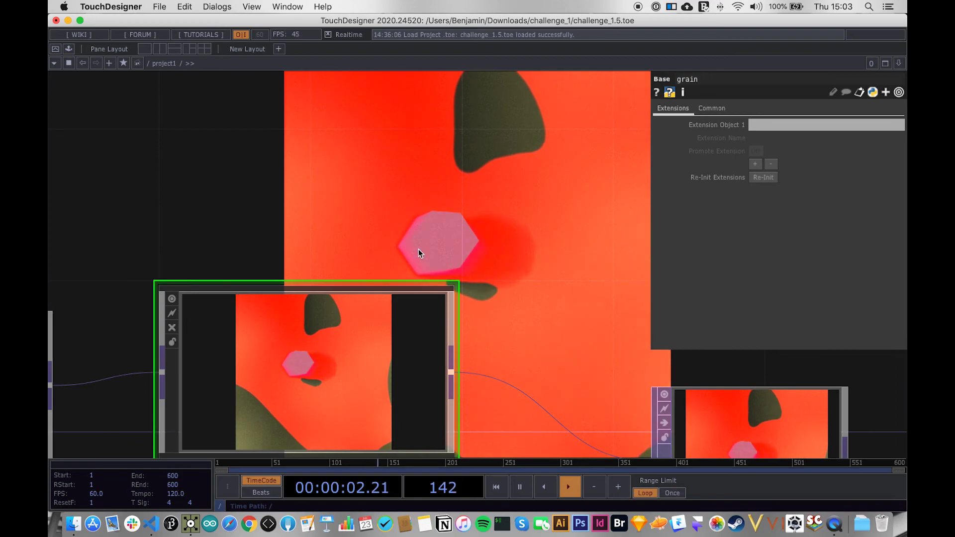
{"action": "left_click_drag", "start_coordinate": [434, 229], "coordinate": [558, 392]}
{"action": "left_click_drag", "start_coordinate": [381, 286], "coordinate": [517, 323]}
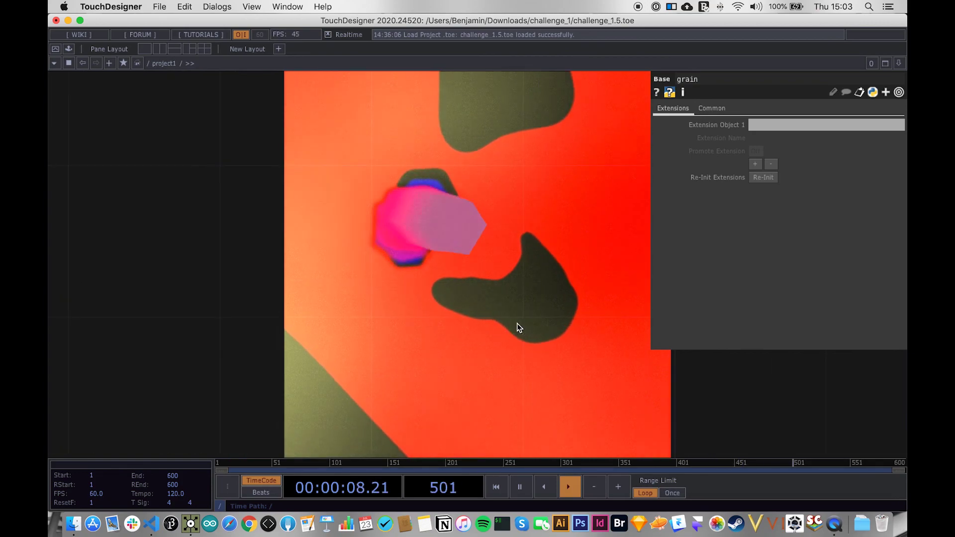
{"action": "scroll", "coordinate": [517, 323], "scroll_direction": "down", "scroll_amount": 5}
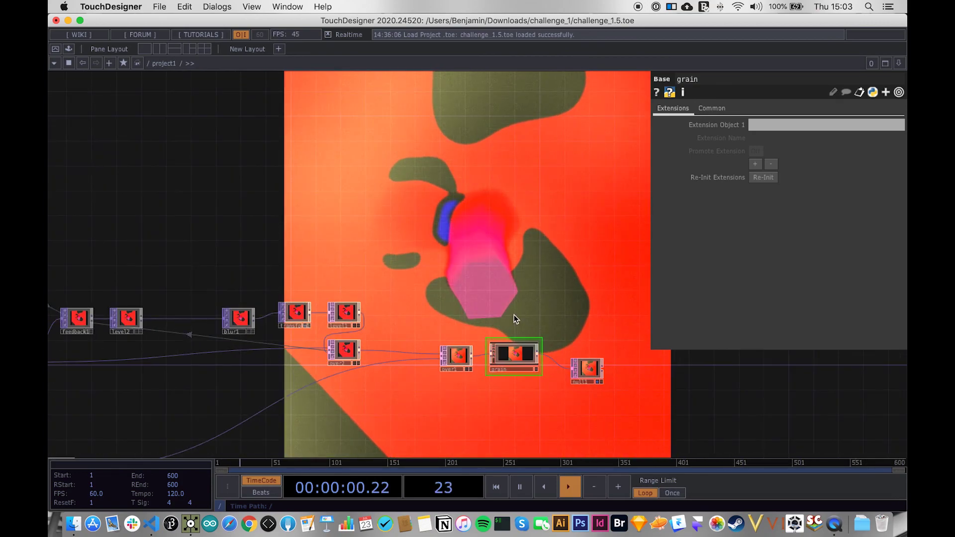